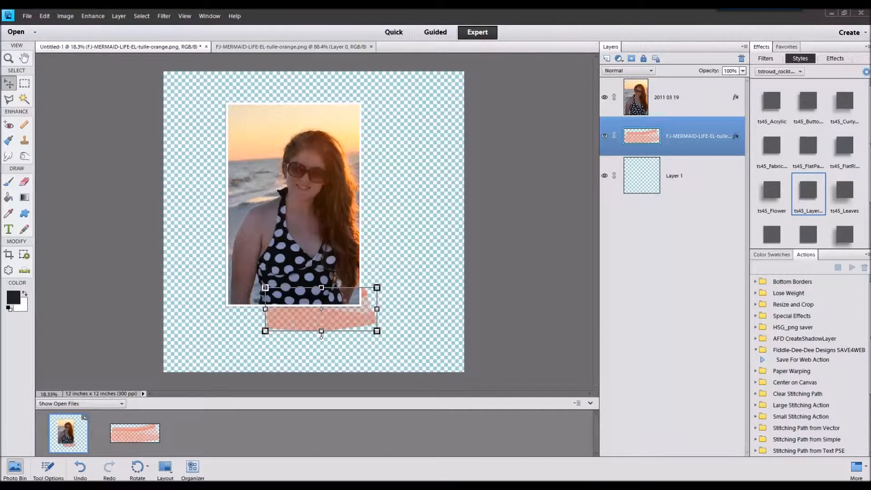
# Step: Open the orange string image, add it behind the photo's lower-right corner above the tulle, and give it a ts45 layer style
pyautogui.moveTo(325, 319); pyautogui.dragTo(352, 423)
pyautogui.doubleClick(85, 436)
pyautogui.moveTo(202, 433); pyautogui.dragTo(407, 271)
pyautogui.click(845, 234)
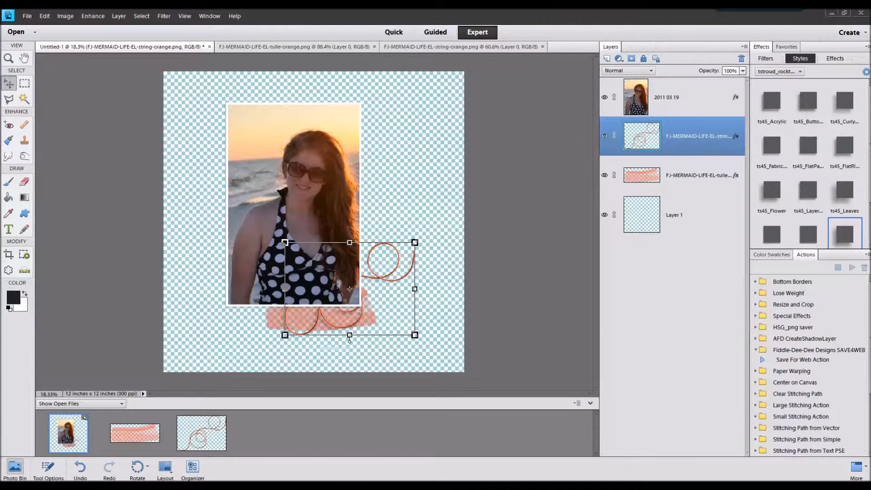
# Step: Open the blue, pink and white paint images and place the white and blue paint behind the photo, extending past its right edge
pyautogui.moveTo(324, 348); pyautogui.dragTo(425, 421)
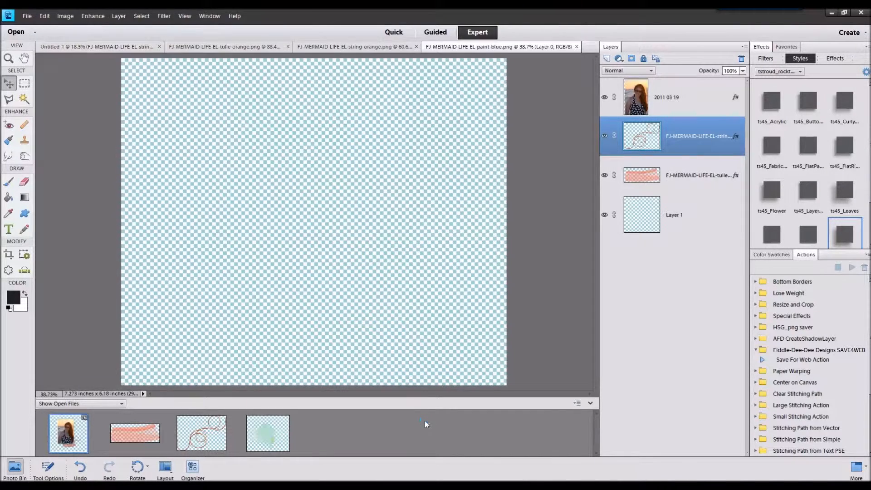
pyautogui.click(70, 437)
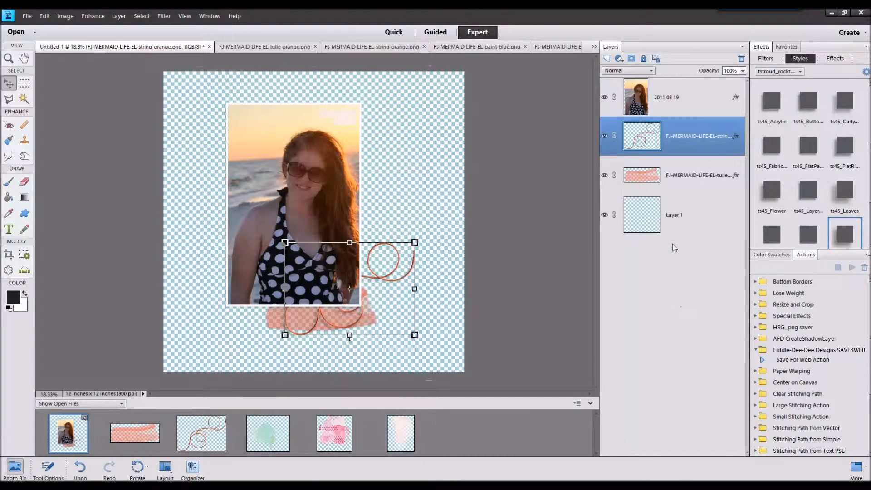
pyautogui.moveTo(412, 435)
pyautogui.mouseDown()
pyautogui.moveTo(341, 213)
pyautogui.moveTo(369, 233)
pyautogui.mouseUp()
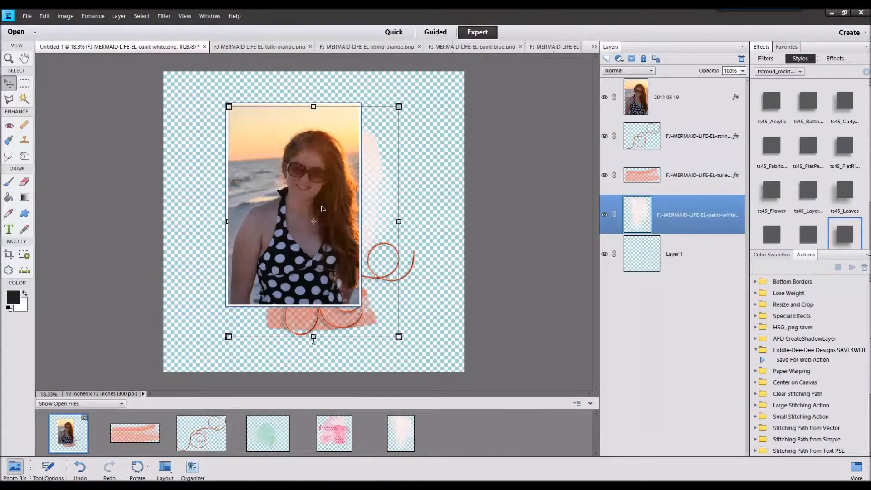
pyautogui.moveTo(268, 429)
pyautogui.mouseDown()
pyautogui.moveTo(298, 269)
pyautogui.moveTo(372, 150)
pyautogui.moveTo(370, 132)
pyautogui.mouseUp()
# Step: Try the pink paint at a smaller size behind the photo's lower-left corner, and delete its layer
pyautogui.moveTo(321, 421); pyautogui.dragTo(258, 314)
pyautogui.moveTo(349, 240)
pyautogui.mouseDown()
pyautogui.moveTo(290, 277)
pyautogui.moveTo(295, 299)
pyautogui.moveTo(310, 285)
pyautogui.mouseUp()
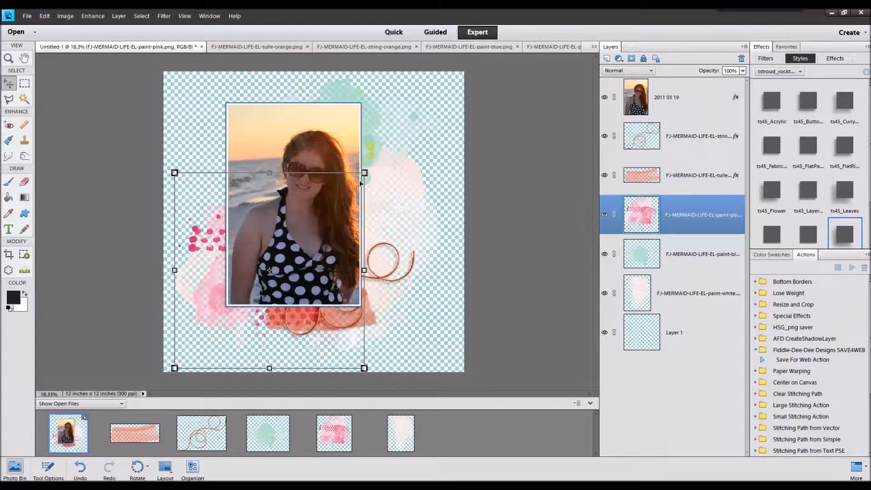
pyautogui.moveTo(364, 173); pyautogui.dragTo(321, 199)
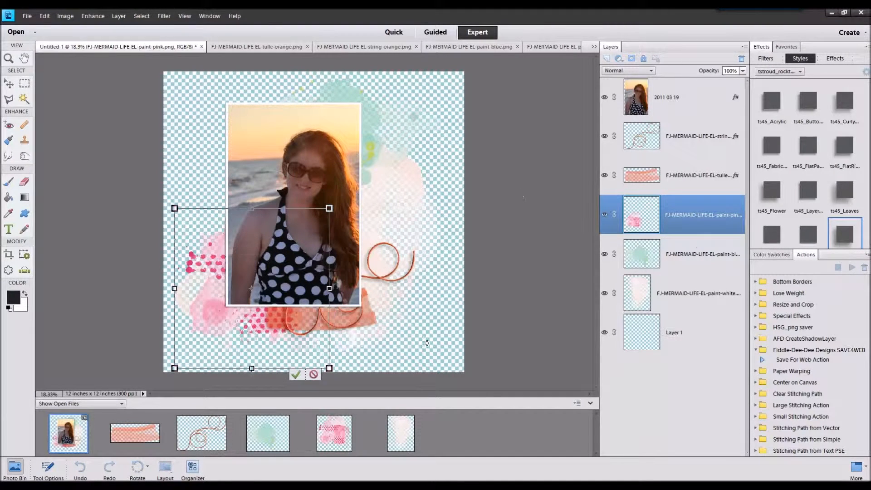
pyautogui.click(318, 377)
pyautogui.rightClick(710, 216)
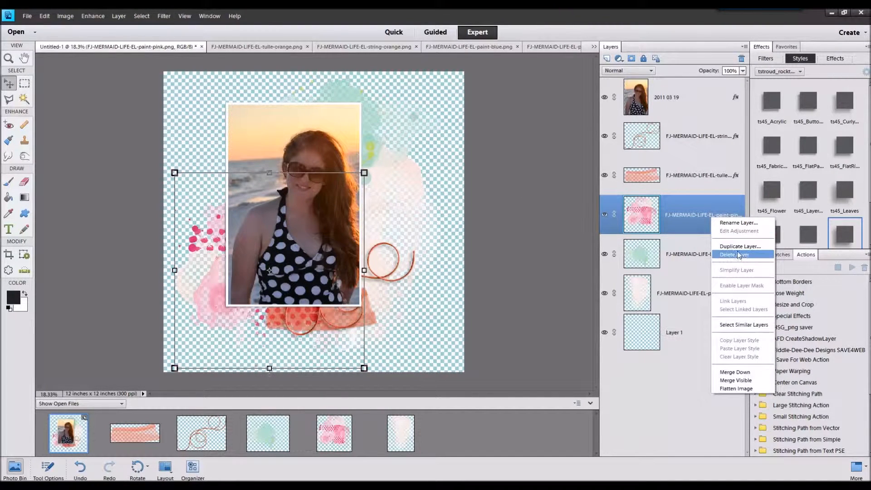
pyautogui.click(739, 255)
# Step: Move the blue paint down behind the string loops at the photo's lower-right corner
pyautogui.moveTo(371, 132)
pyautogui.mouseDown()
pyautogui.moveTo(386, 254)
pyautogui.moveTo(418, 281)
pyautogui.moveTo(395, 274)
pyautogui.mouseUp()
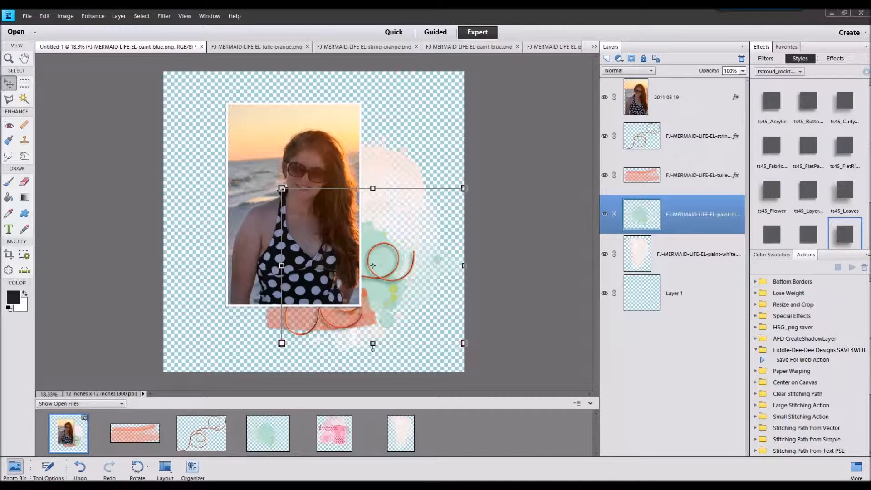
# Step: Open the red mermaid image, add it beside the photo in front of all layers, and apply the ts45_Flower style
pyautogui.moveTo(843, 410); pyautogui.dragTo(554, 422)
pyautogui.doubleClick(78, 428)
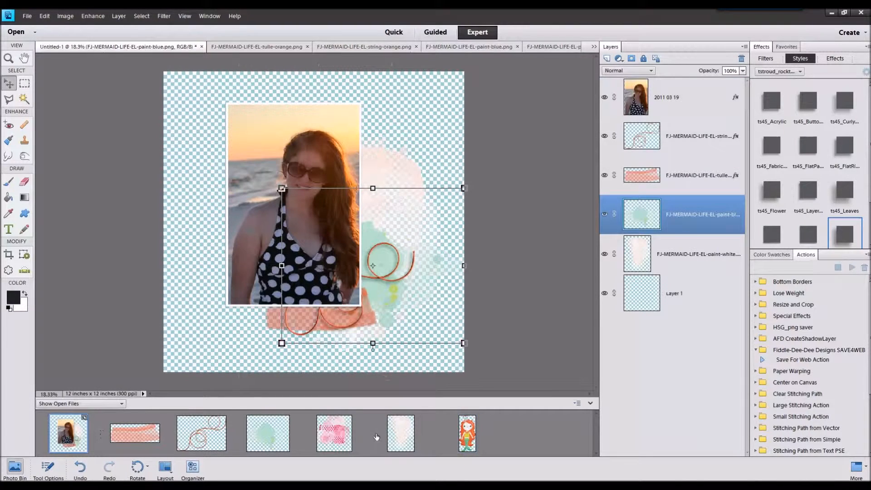
pyautogui.moveTo(474, 434); pyautogui.dragTo(382, 289)
pyautogui.moveTo(347, 205); pyautogui.dragTo(421, 229)
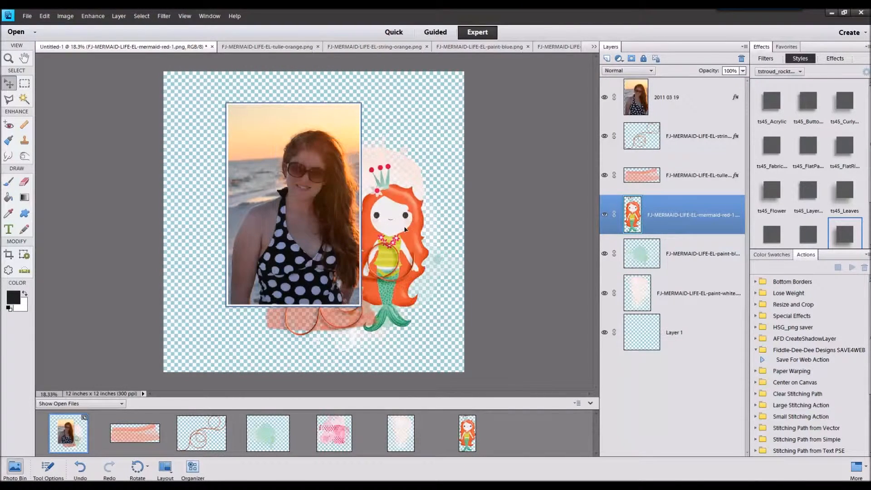
pyautogui.rightClick(401, 214)
pyautogui.click(430, 260)
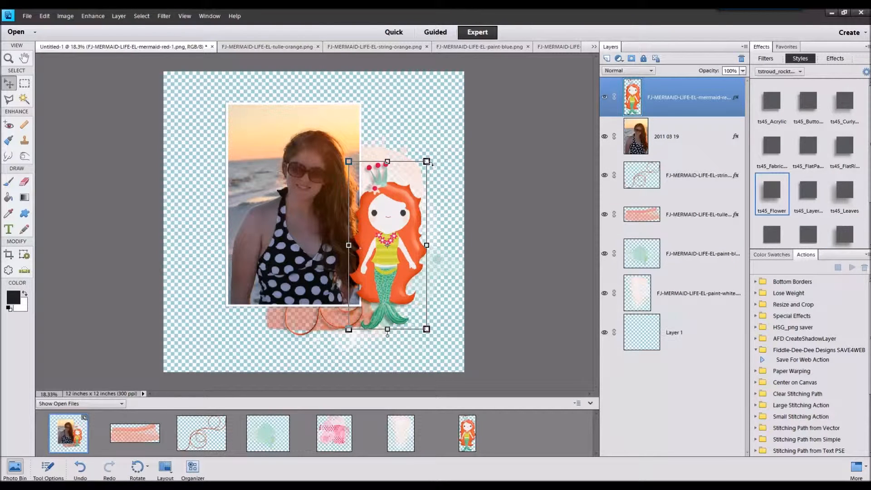
# Step: Try a smaller mermaid at the photo's lower-right corner, and delete its layer
pyautogui.moveTo(427, 162); pyautogui.dragTo(390, 240)
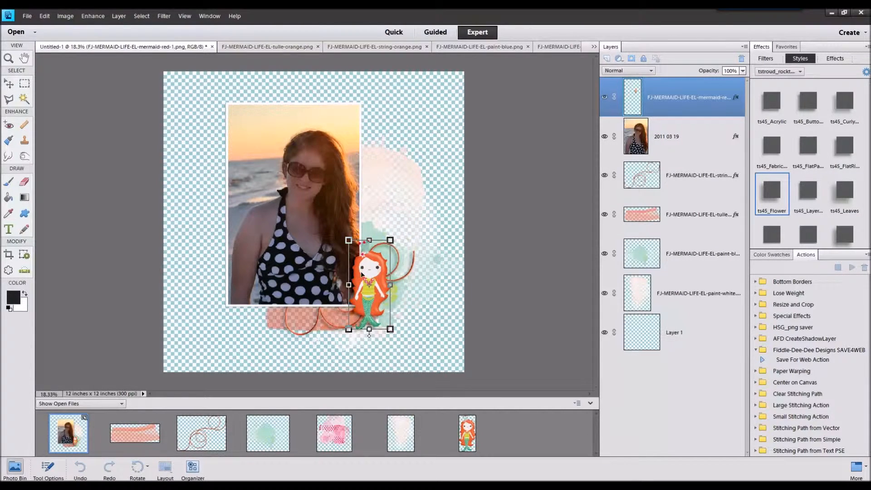
pyautogui.moveTo(363, 274); pyautogui.dragTo(370, 260)
pyautogui.click(365, 331)
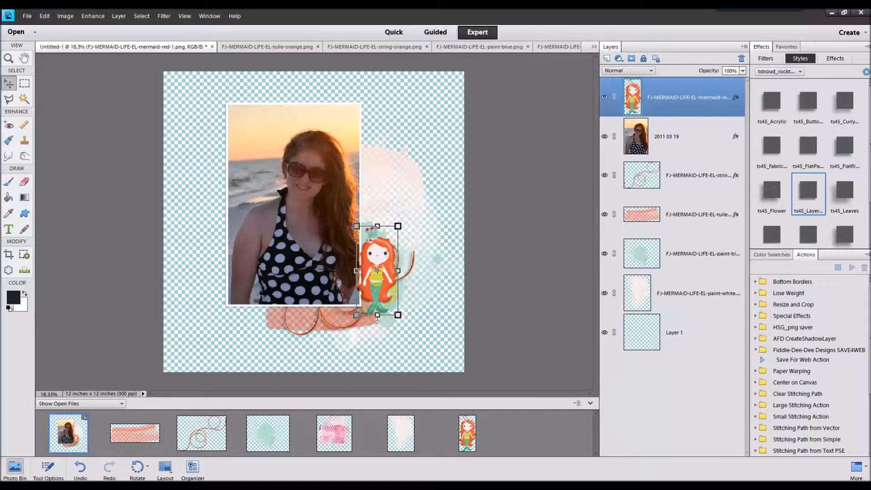
pyautogui.rightClick(661, 98)
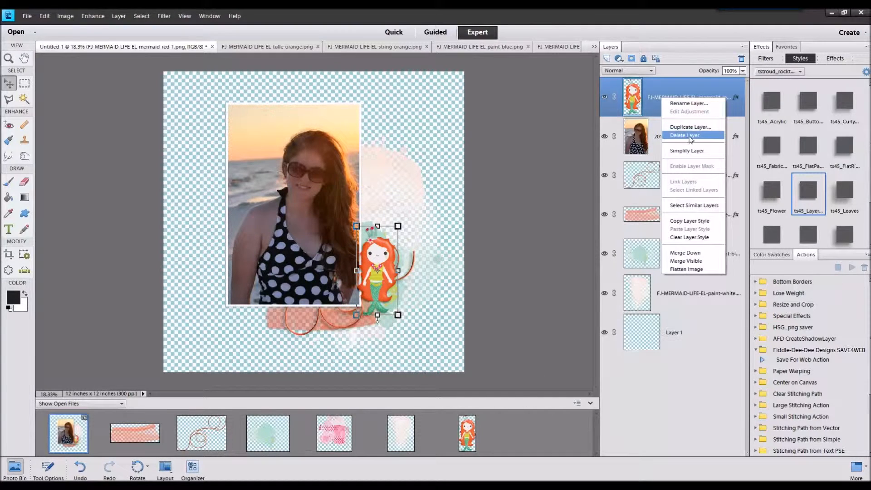
pyautogui.click(685, 135)
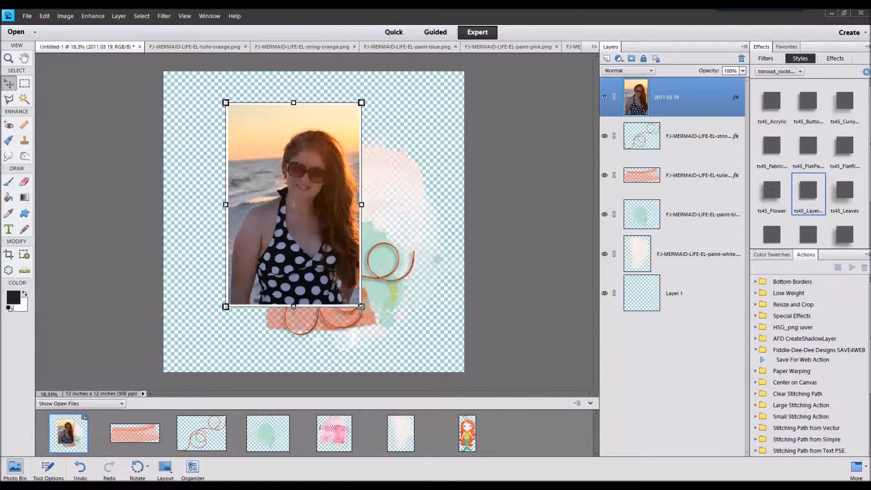
# Step: Open the orange coral image and add it to the layout over the photo's lower-right corner
pyautogui.moveTo(677, 197); pyautogui.dragTo(545, 417)
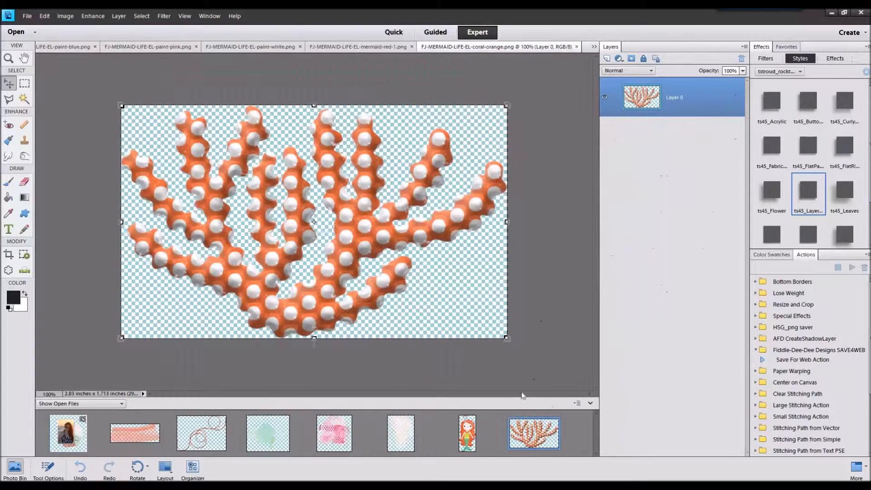
pyautogui.moveTo(96, 430); pyautogui.dragTo(72, 433)
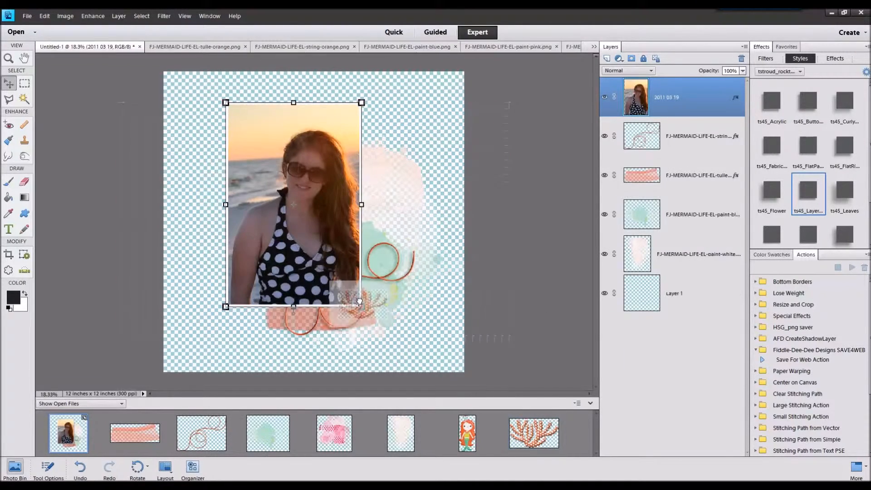
pyautogui.moveTo(347, 248); pyautogui.dragTo(406, 317)
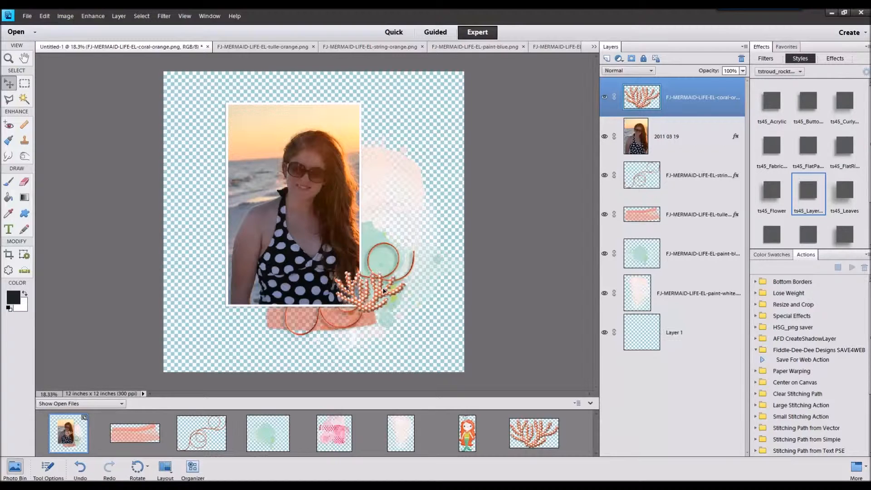
# Step: Move the coral layer between the string and tulle layers and apply the ts45_Layer... style
pyautogui.moveTo(682, 99); pyautogui.dragTo(663, 196)
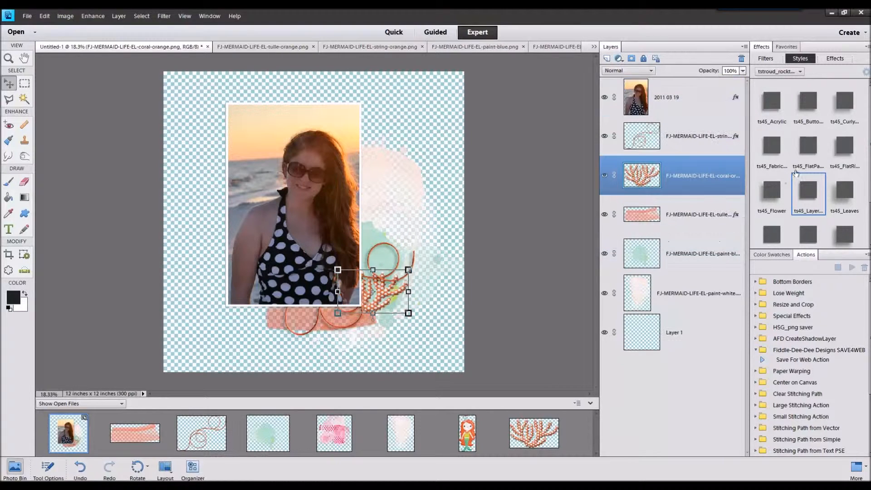
pyautogui.click(808, 187)
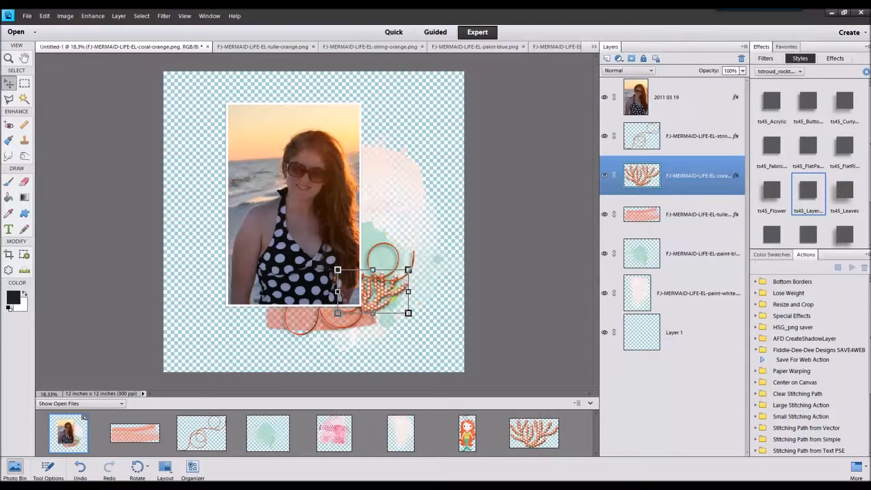
# Step: Close all the opened element images, keeping only the layout document open
pyautogui.click(135, 429)
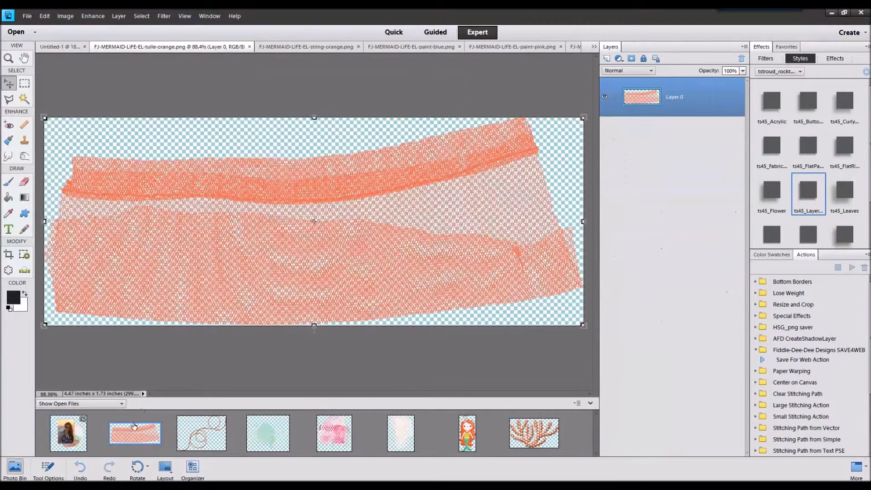
pyautogui.rightClick(534, 423)
pyautogui.click(554, 296)
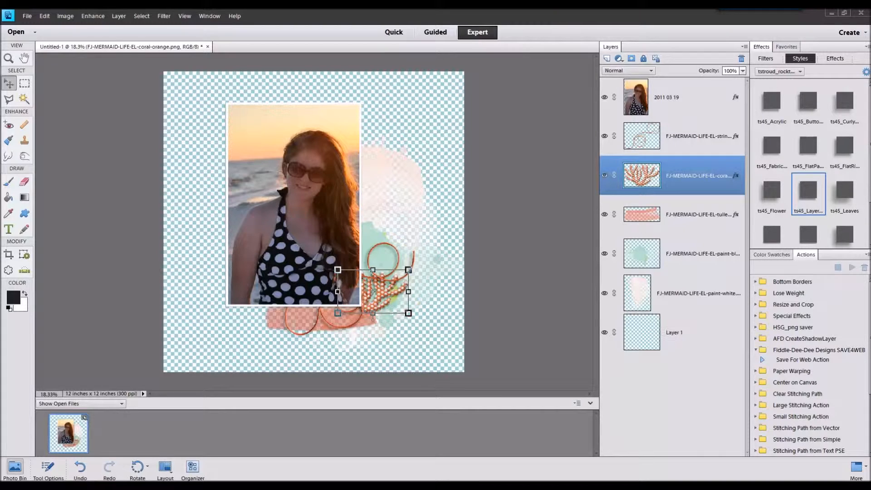
# Step: Add the teal paper FJ-MERMAID-LIFE-PP-9.jpg to the layout as the background directly above Layer 1
pyautogui.click(68, 438)
pyautogui.click(690, 334)
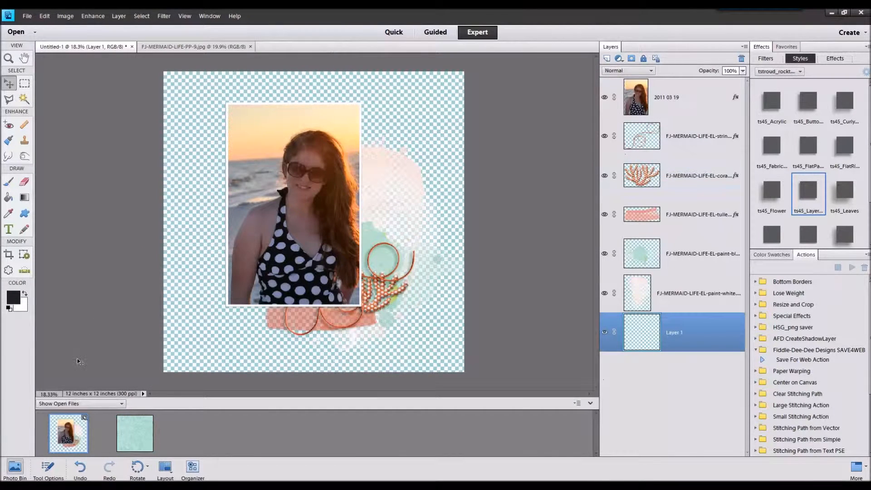
pyautogui.moveTo(132, 431); pyautogui.dragTo(274, 224)
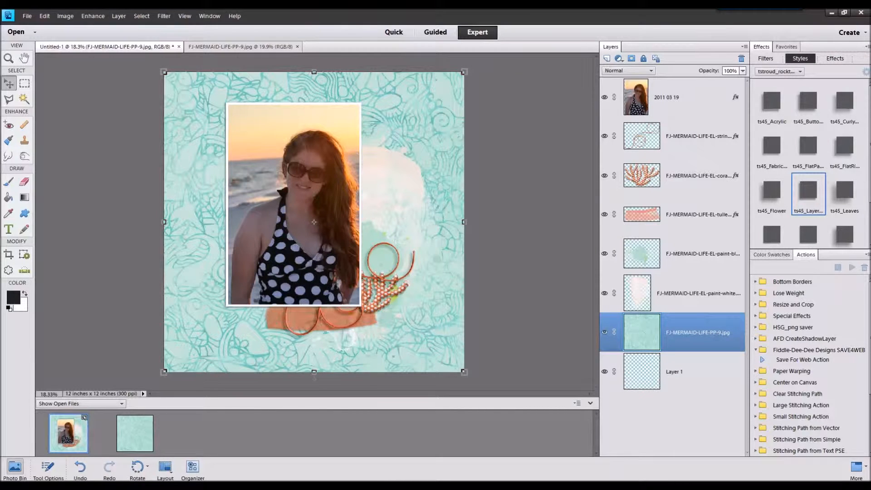
# Step: Open the orange paper FJ-MERMAID-LIFE-PP-8.jpg and use it as the background, deleting the teal paper layer
pyautogui.moveTo(668, 314); pyautogui.dragTo(407, 430)
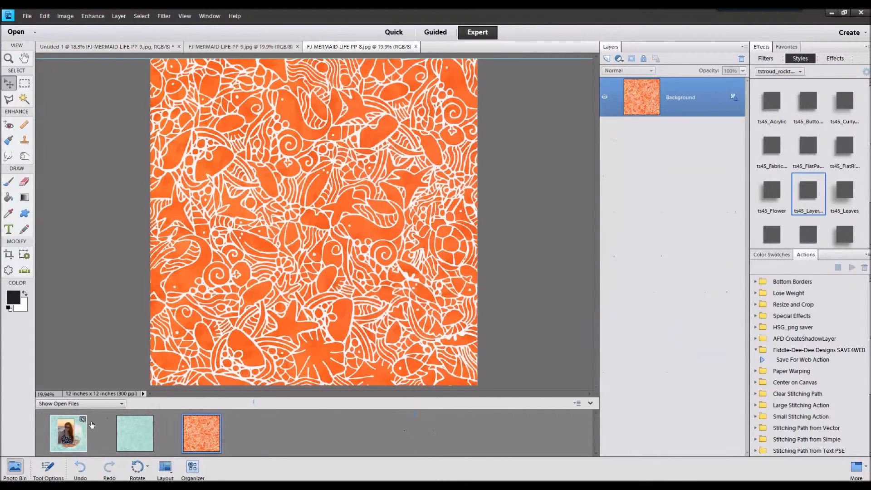
pyautogui.doubleClick(83, 430)
pyautogui.moveTo(207, 440); pyautogui.dragTo(323, 286)
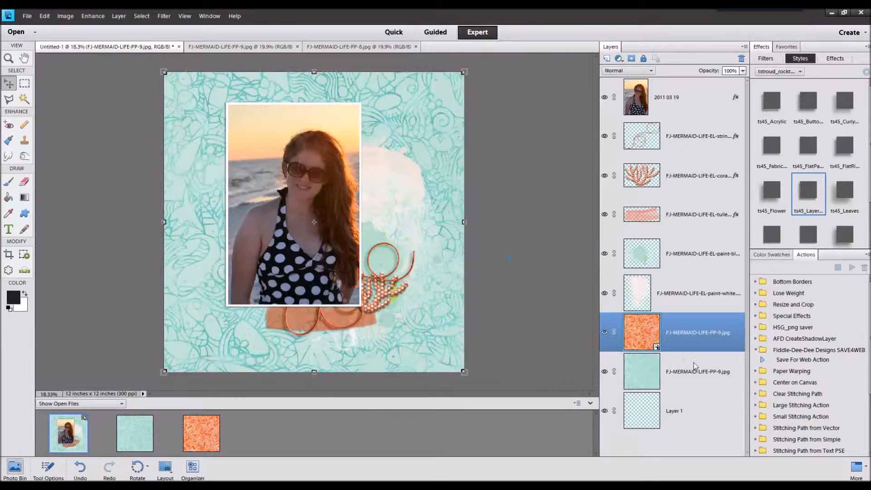
pyautogui.rightClick(694, 366)
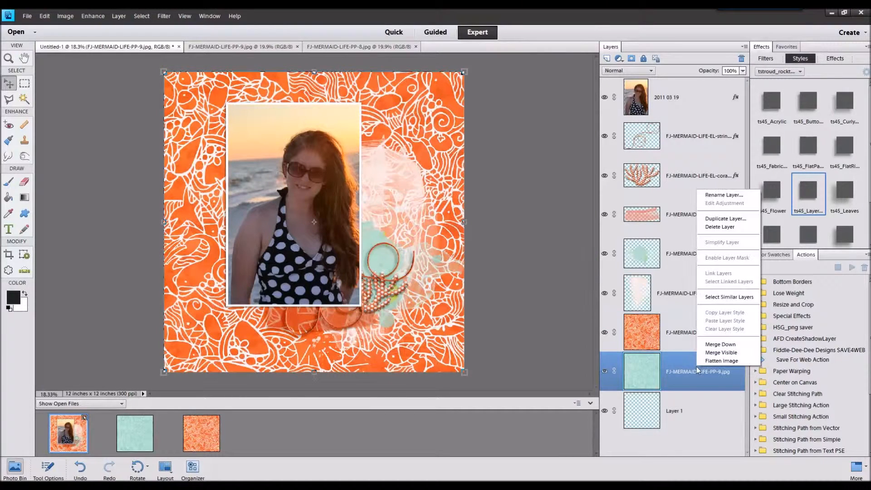
pyautogui.click(719, 228)
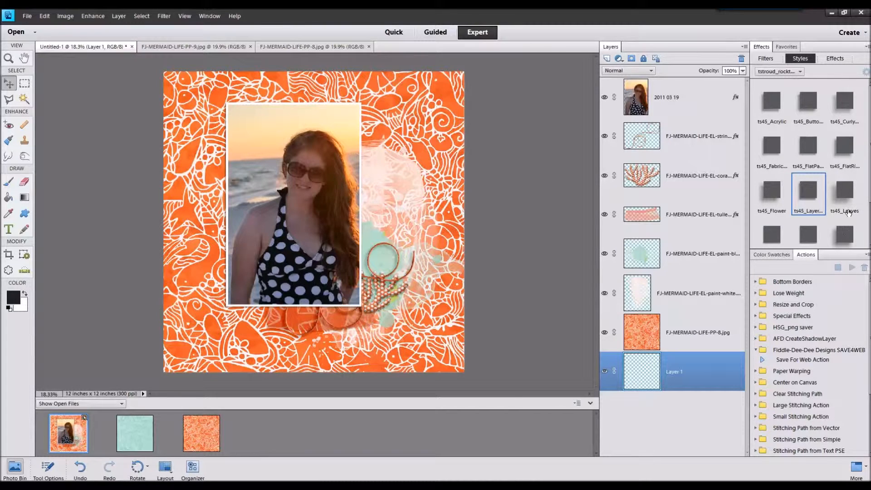
# Step: Open the white paper FJ-MERMAID-LIFE-PP-20.jpg and add it to the layout directly above the orange paper
pyautogui.moveTo(870, 337); pyautogui.dragTo(427, 399)
pyautogui.click(82, 447)
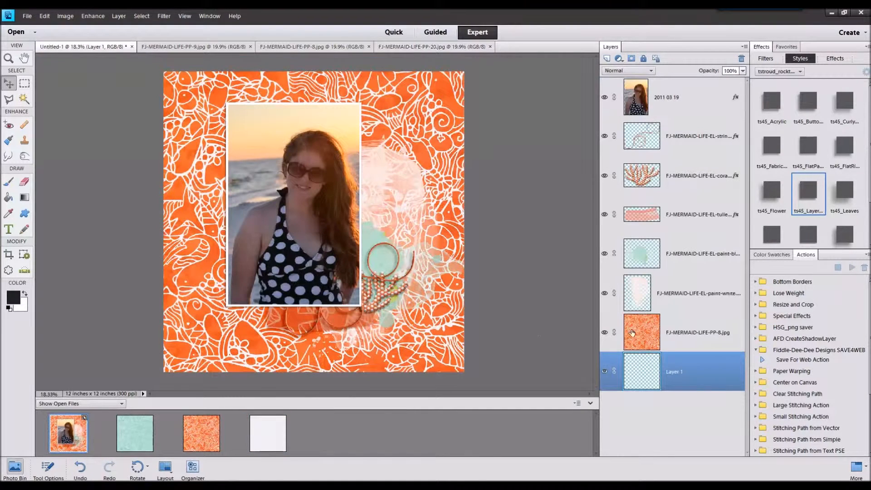
pyautogui.moveTo(270, 428); pyautogui.dragTo(385, 200)
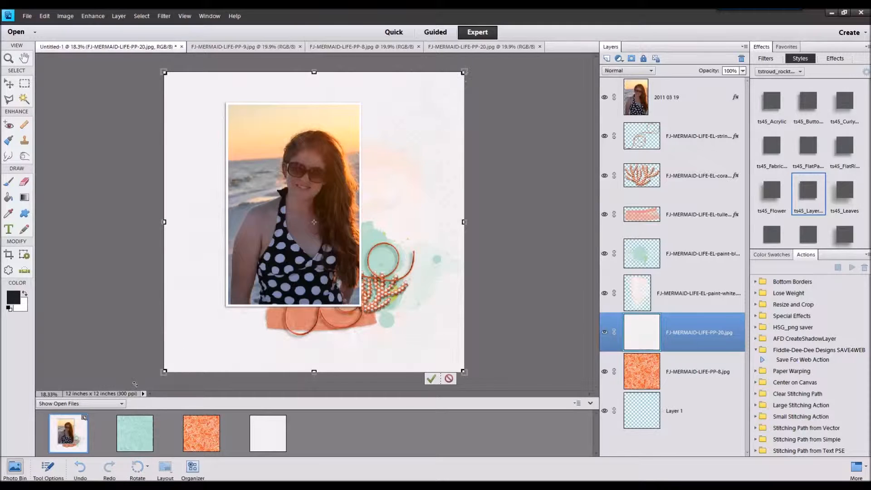
# Step: Scale the white paper proportionally to 95% about its center and apply the ts45_FlatPa... style
pyautogui.click(47, 467)
pyautogui.click(184, 418)
pyautogui.write('05')
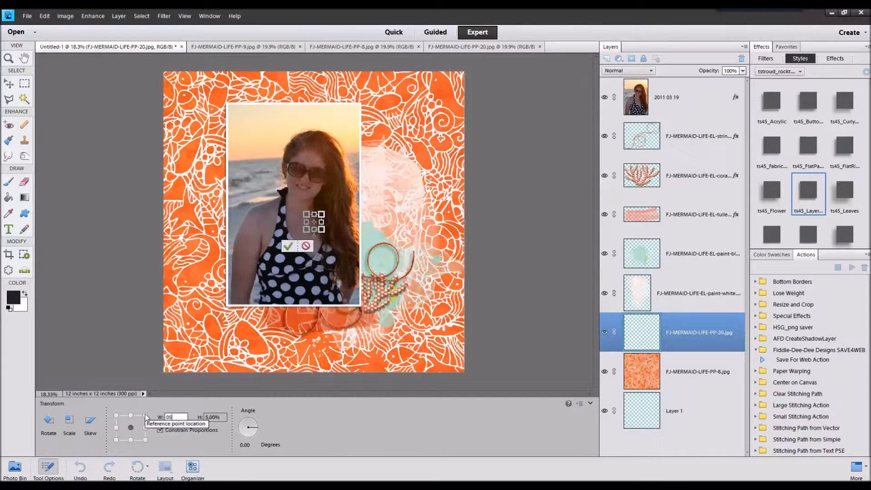
pyautogui.write('95')
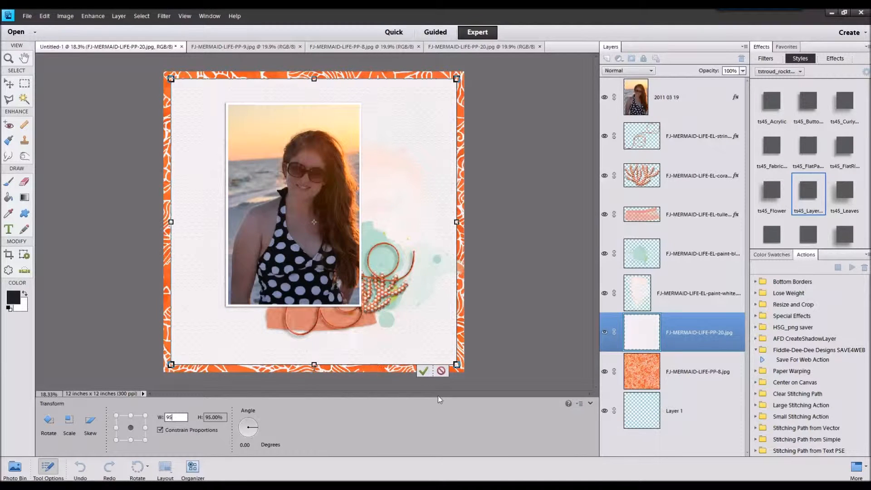
pyautogui.click(424, 371)
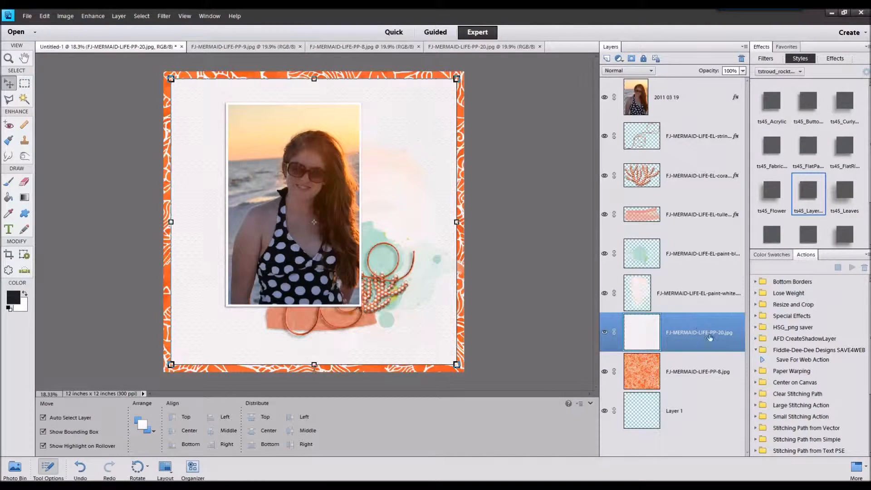
pyautogui.click(812, 164)
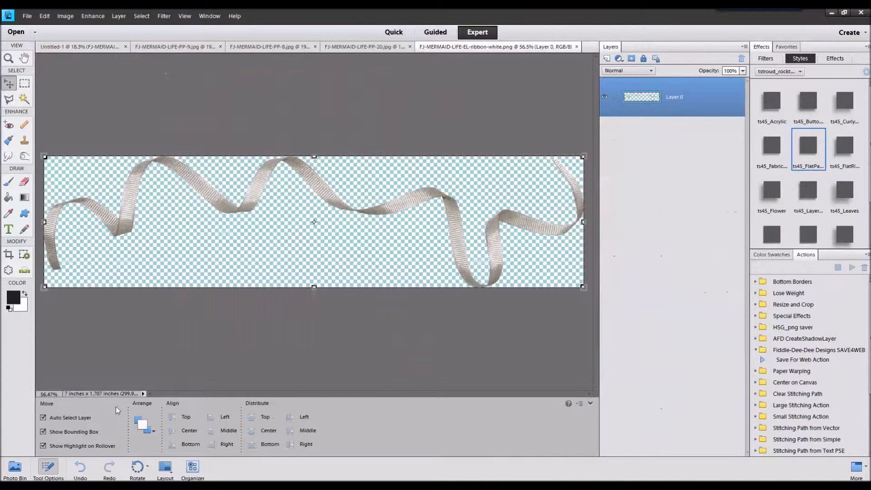
# Step: Add the white ribbon across the photo's bottom edge and move its layer between the string and coral layers
pyautogui.click(18, 463)
pyautogui.doubleClick(71, 438)
pyautogui.moveTo(346, 436); pyautogui.dragTo(318, 304)
pyautogui.moveTo(399, 225); pyautogui.dragTo(408, 320)
pyautogui.moveTo(721, 334); pyautogui.dragTo(687, 155)
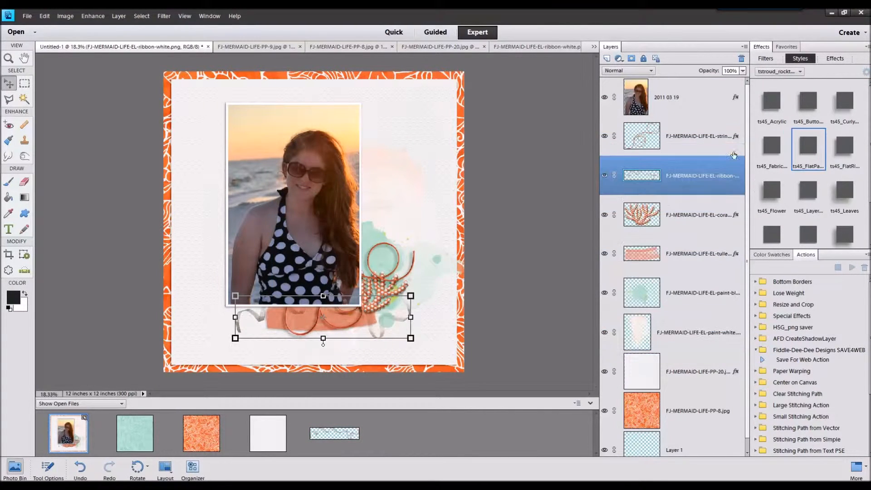
# Step: Apply the ts45_Curly... style to the white ribbon layer
pyautogui.click(847, 122)
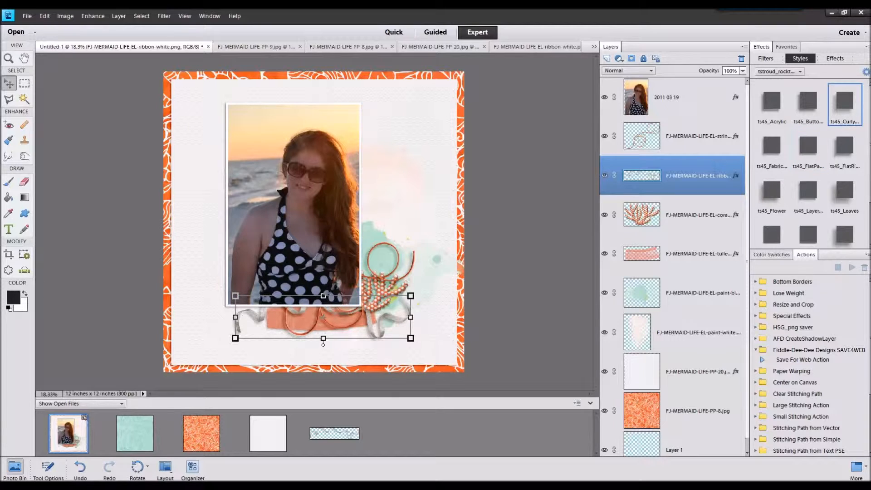
# Step: Open FJ-MERMAID-LIFE-EL-sandy-dots.png and add it directly above the blue paint layer, scaled down behind the coral at the photo's lower-right corner
pyautogui.moveTo(690, 340); pyautogui.dragTo(514, 397)
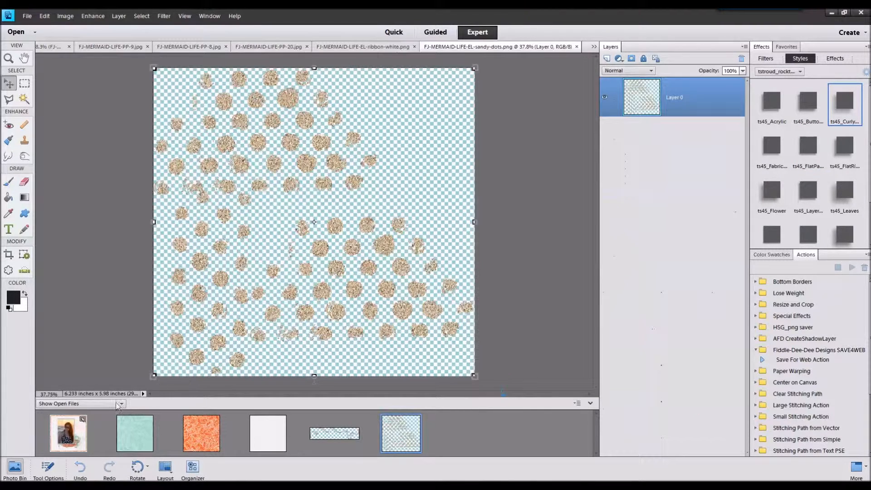
pyautogui.click(80, 426)
pyautogui.click(672, 291)
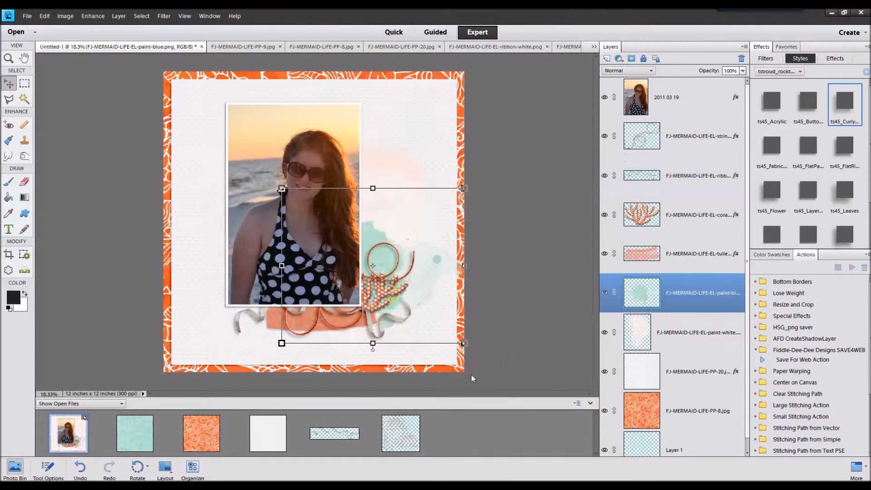
pyautogui.moveTo(392, 431); pyautogui.dragTo(371, 318)
pyautogui.moveTo(343, 247); pyautogui.dragTo(405, 304)
pyautogui.moveTo(453, 204); pyautogui.dragTo(404, 250)
pyautogui.moveTo(370, 284); pyautogui.dragTo(394, 262)
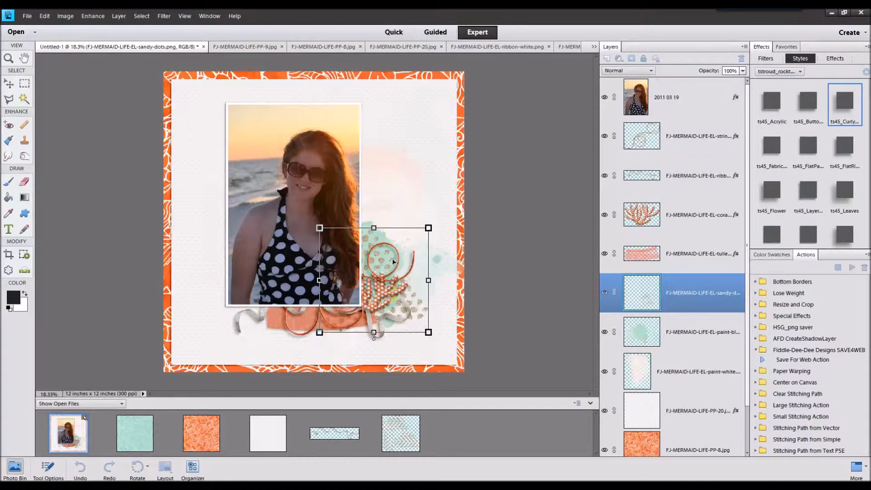
pyautogui.click(397, 339)
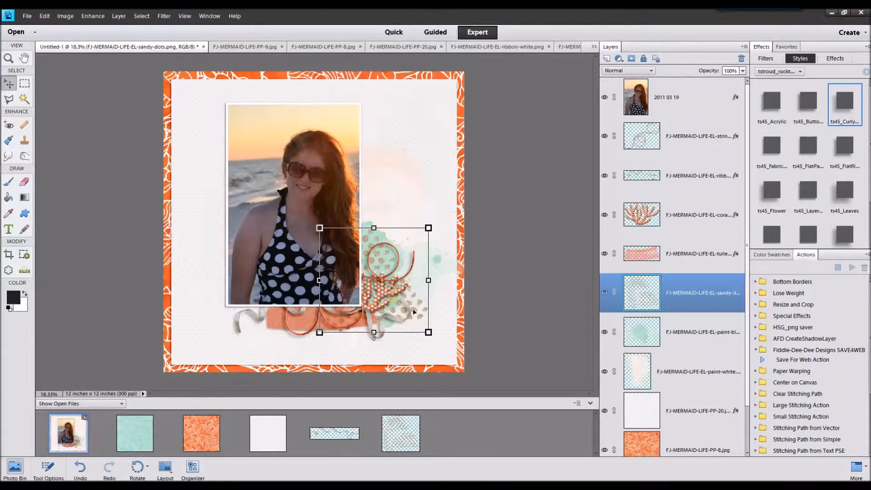
# Step: Duplicate the sandy dots to the photo's lower-left edge, and duplicate the blue paint so it also shows on the photo's left side
pyautogui.keyDown('alt'); pyautogui.moveTo(413, 309); pyautogui.dragTo(310, 295); pyautogui.keyUp('alt')
pyautogui.moveTo(375, 232)
pyautogui.mouseDown()
pyautogui.moveTo(327, 228)
pyautogui.moveTo(391, 254)
pyautogui.moveTo(394, 246)
pyautogui.moveTo(342, 259)
pyautogui.mouseUp()
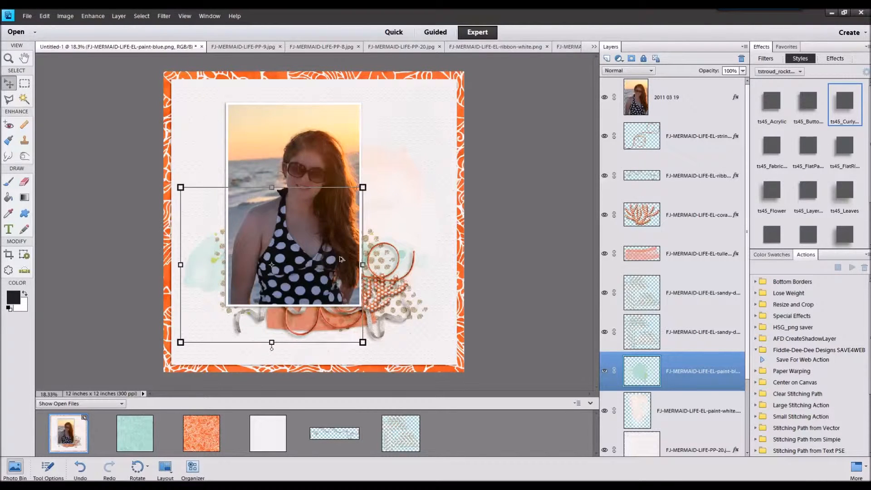
pyautogui.hotkey('ctrl', 'j')
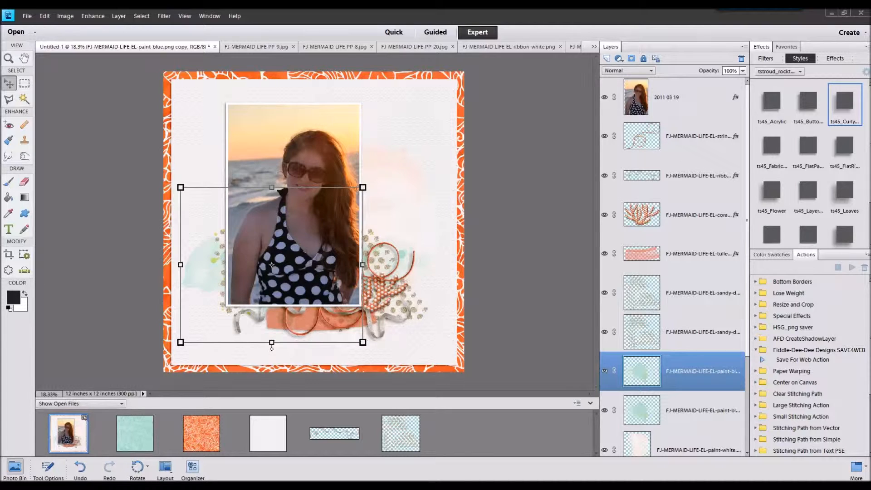
# Step: Open the green tulle and place it above the orange tulle layer under the photo's bottom edge, applying the ts45_FlatPa... style
pyautogui.moveTo(530, 397); pyautogui.dragTo(530, 407)
pyautogui.doubleClick(84, 430)
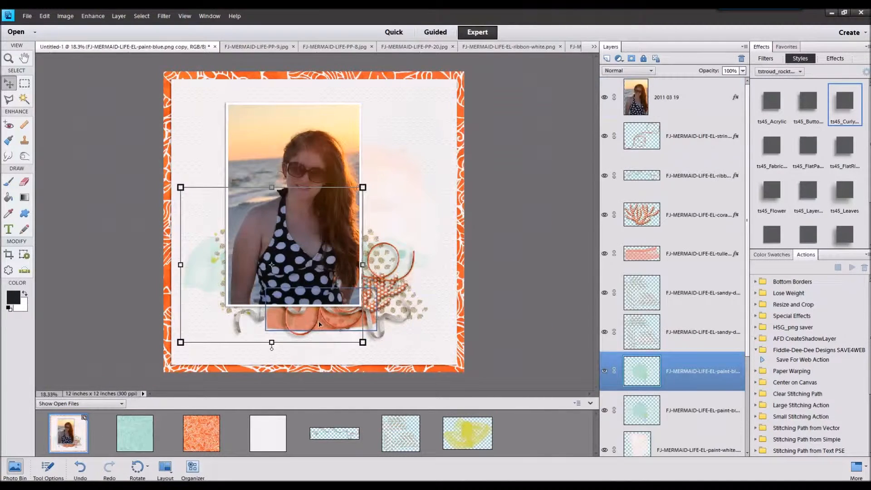
pyautogui.click(335, 324)
pyautogui.moveTo(488, 443); pyautogui.dragTo(269, 294)
pyautogui.click(807, 148)
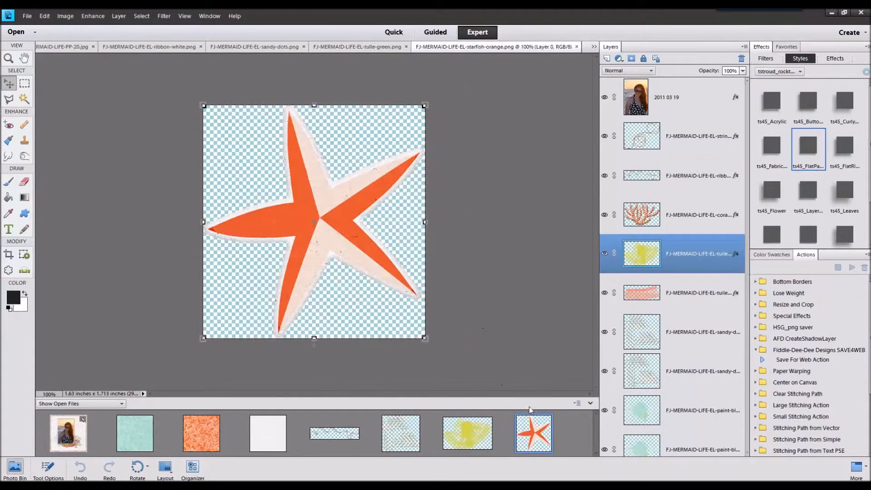
# Step: Add the orange starfish above the photo layer at the photo's lower-left corner and apply the ts45_Layer... style
pyautogui.click(72, 434)
pyautogui.click(650, 102)
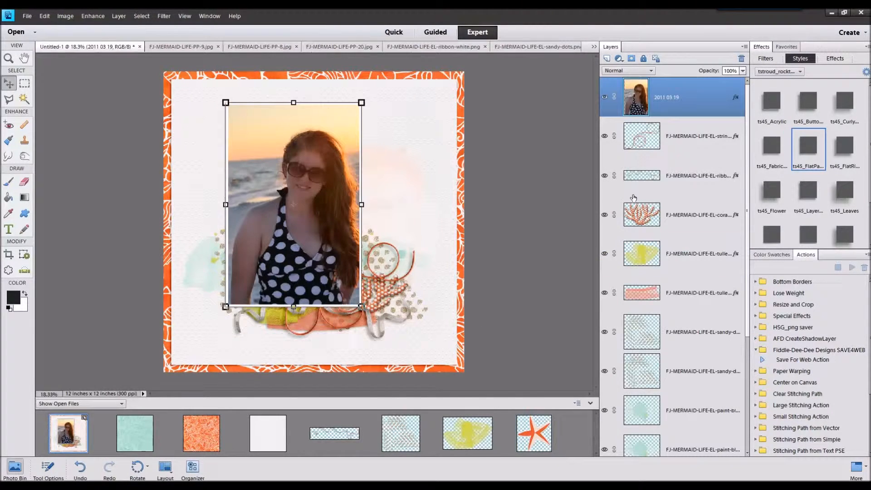
pyautogui.moveTo(528, 446); pyautogui.dragTo(224, 291)
pyautogui.click(812, 199)
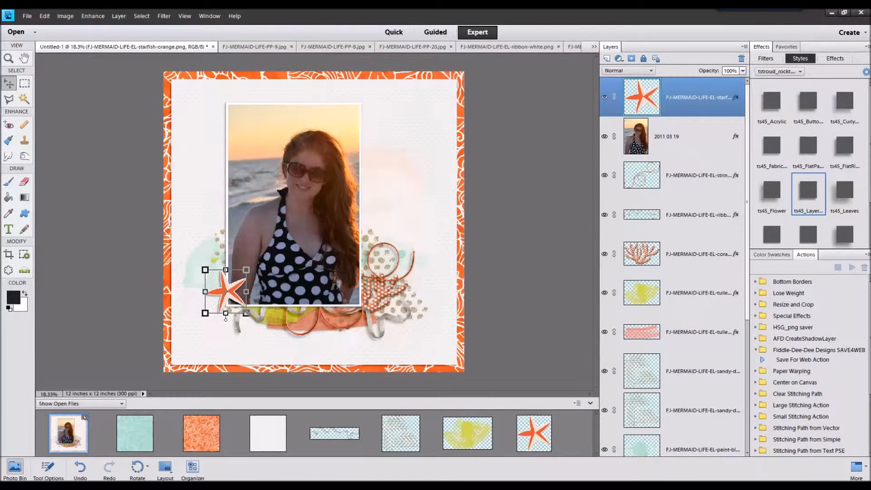
# Step: Open FJ-MERMAID-LIFE-EL-veneer-sunkissed.png and close the paper and element files already used
pyautogui.moveTo(870, 290); pyautogui.dragTo(577, 422)
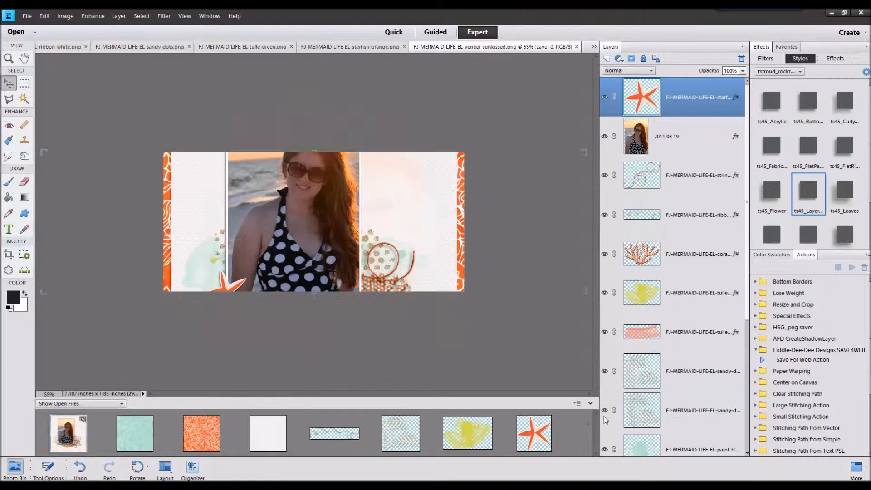
pyautogui.click(139, 436)
pyautogui.rightClick(552, 424)
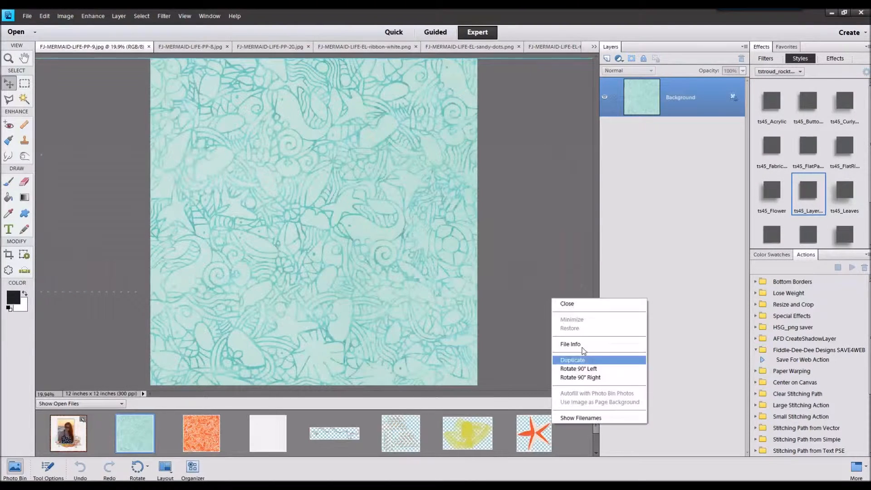
pyautogui.click(567, 304)
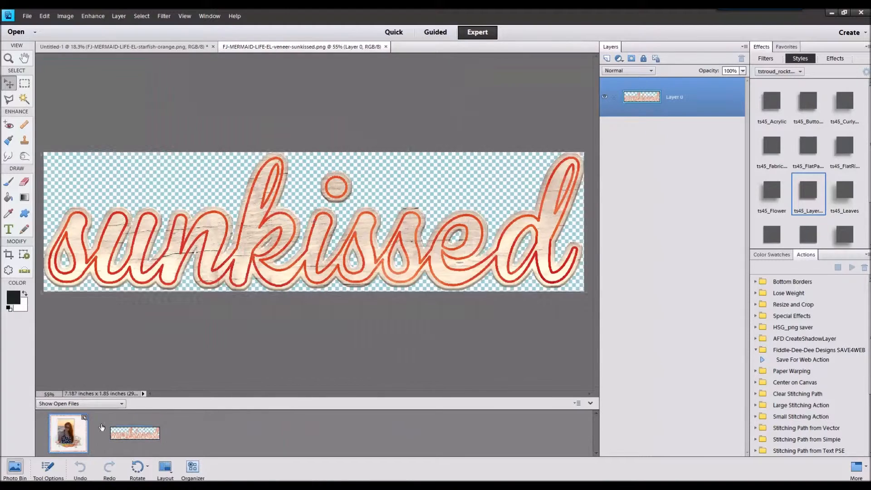
# Step: Place the sunkissed veneer across the photo's bottom beside the starfish, apply the ts45_Layer... style and scale it down slightly
pyautogui.moveTo(135, 433); pyautogui.dragTo(163, 379)
pyautogui.moveTo(404, 199); pyautogui.dragTo(354, 296)
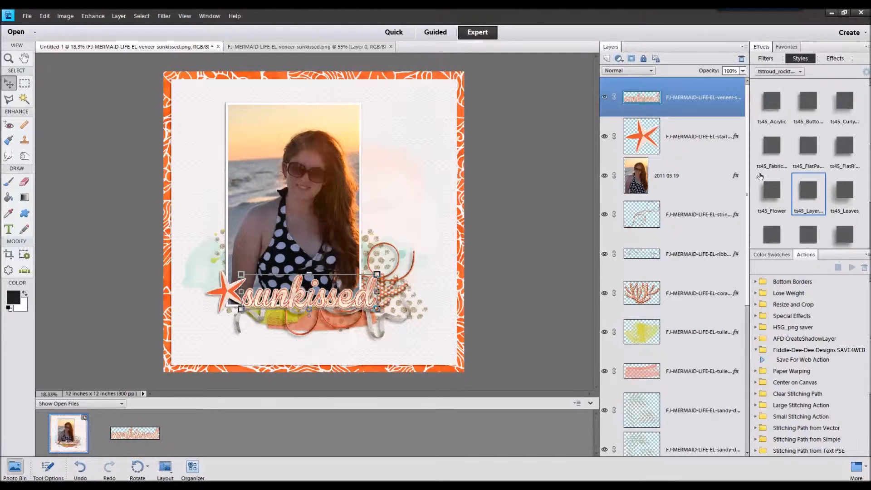
pyautogui.click(808, 191)
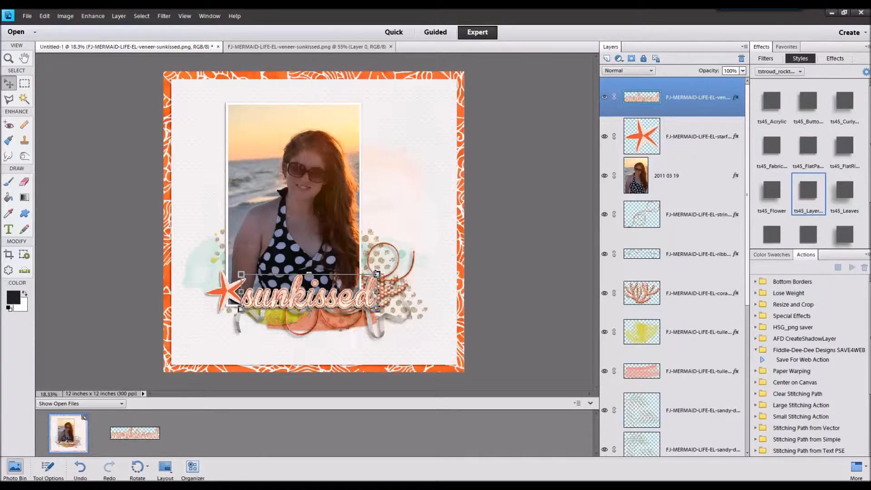
pyautogui.moveTo(376, 274); pyautogui.dragTo(363, 289)
pyautogui.click(333, 315)
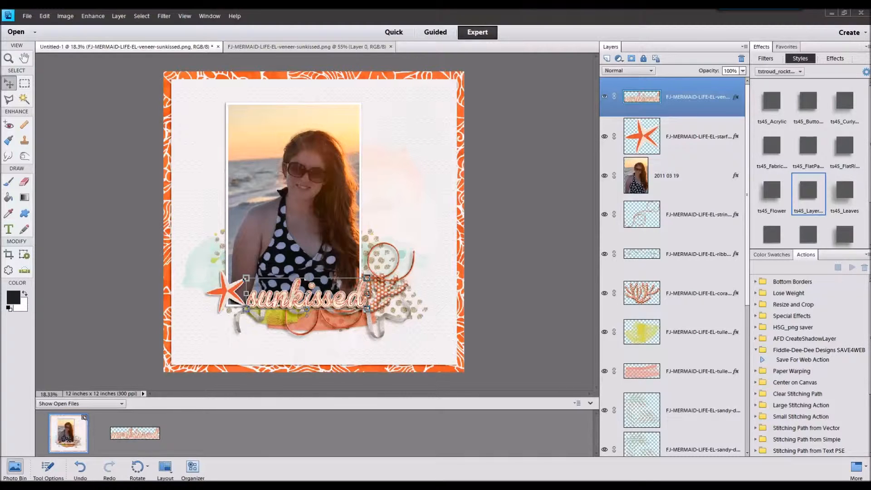
# Step: Open the blue seahorse, add it beside the photo above the coral, and apply the ts45_Layer... style
pyautogui.moveTo(619, 359); pyautogui.dragTo(460, 424)
pyautogui.doubleClick(78, 431)
pyautogui.moveTo(201, 432); pyautogui.dragTo(394, 240)
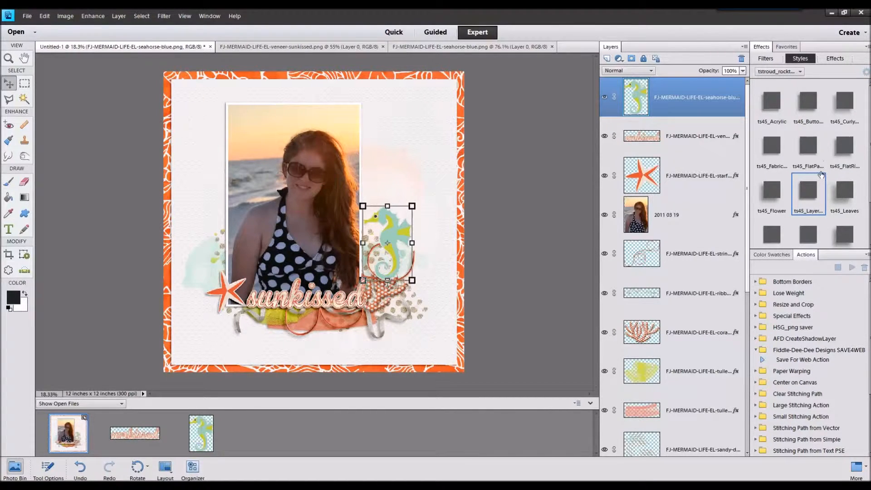
pyautogui.doubleClick(806, 191)
# Step: Move the seahorse layer directly below the coral layer and scale the seahorse down behind the string loop
pyautogui.moveTo(712, 114); pyautogui.dragTo(699, 356)
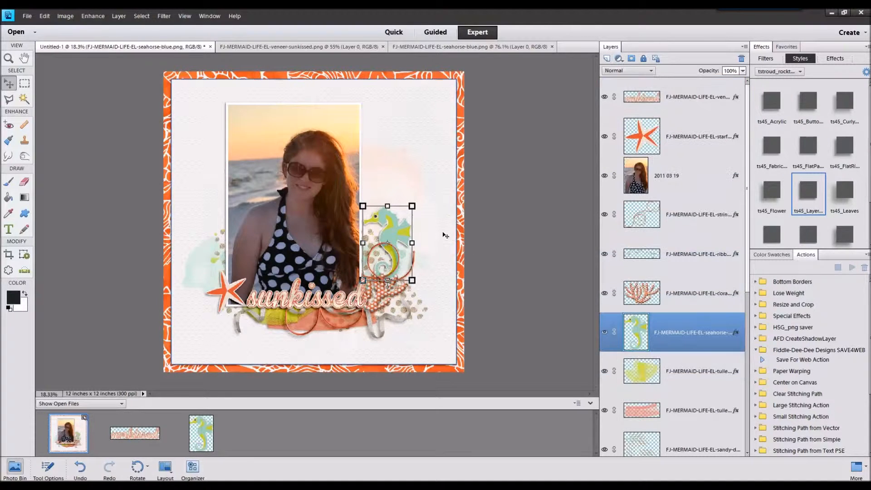
pyautogui.moveTo(414, 208); pyautogui.dragTo(398, 233)
pyautogui.click(384, 292)
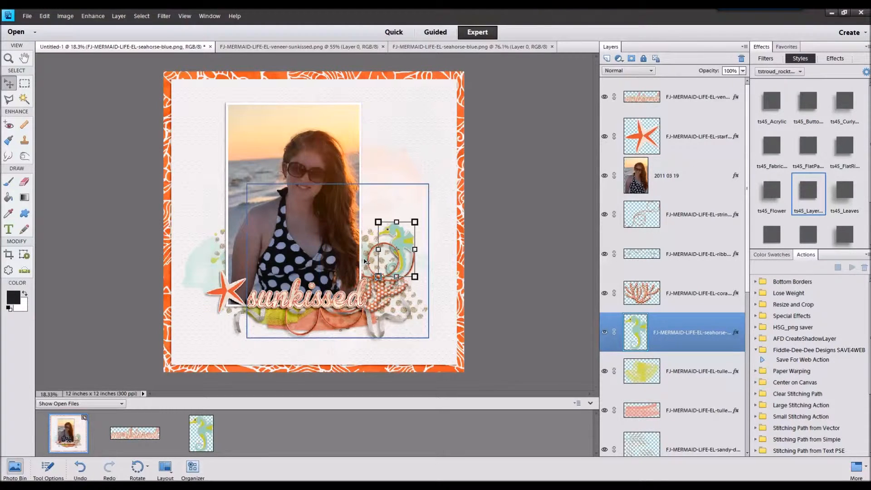
# Step: Reposition the two blue paint layers slightly lower on either side of the photo
pyautogui.click(384, 268)
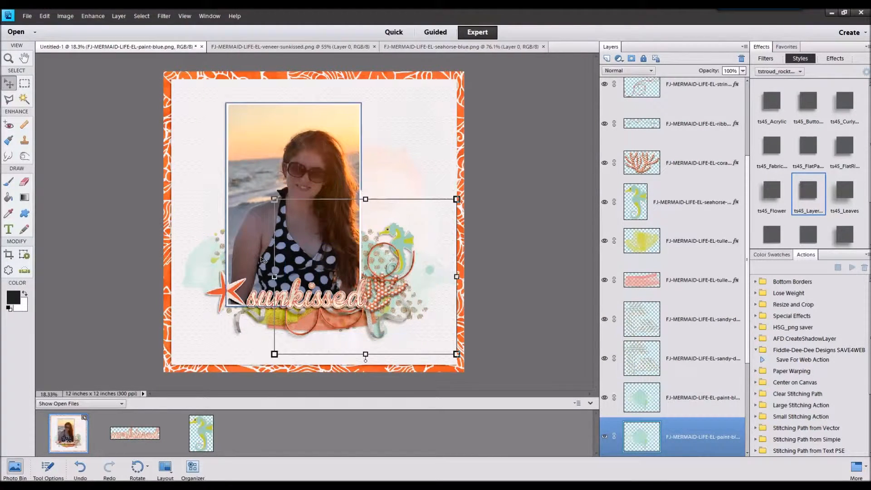
pyautogui.click(215, 269)
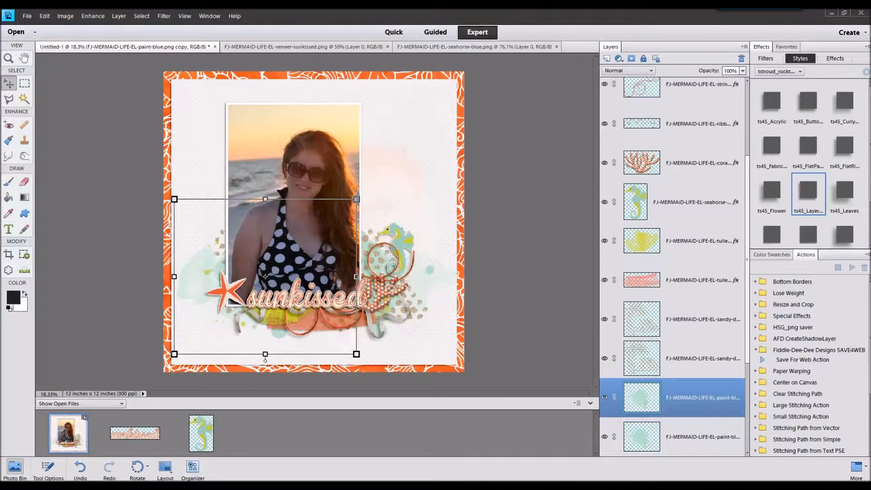
# Step: Open FJ-MERMAID-LIFE-EL-school-blue.png and add it above the sandy dots layers, scaled down behind the starfish on the photo's left side
pyautogui.moveTo(460, 347); pyautogui.dragTo(445, 416)
pyautogui.doubleClick(69, 434)
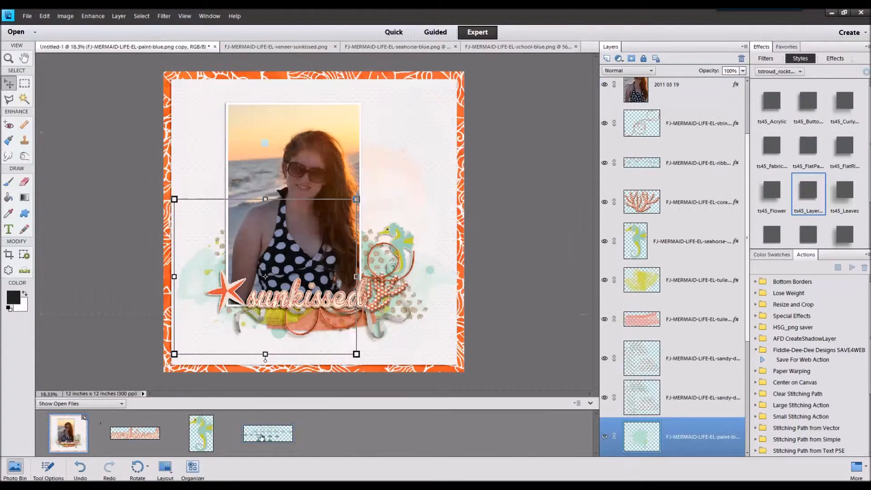
pyautogui.click(676, 359)
pyautogui.moveTo(284, 431); pyautogui.dragTo(353, 248)
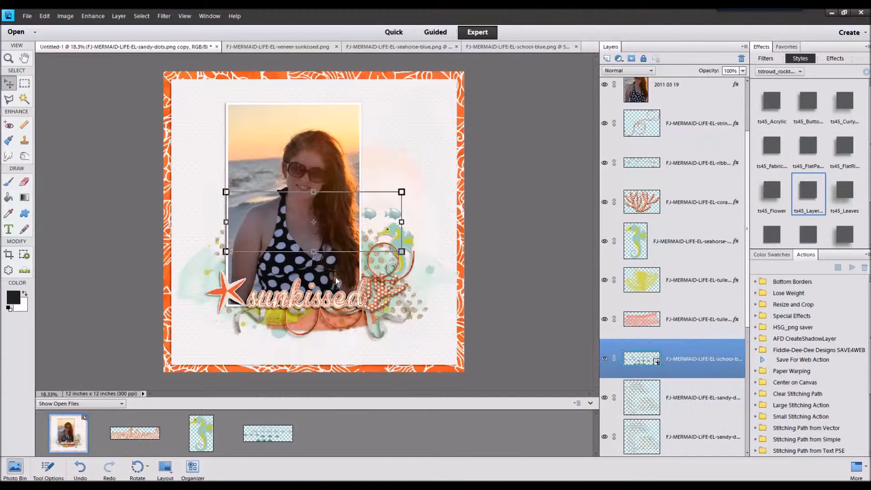
pyautogui.moveTo(360, 224); pyautogui.dragTo(256, 278)
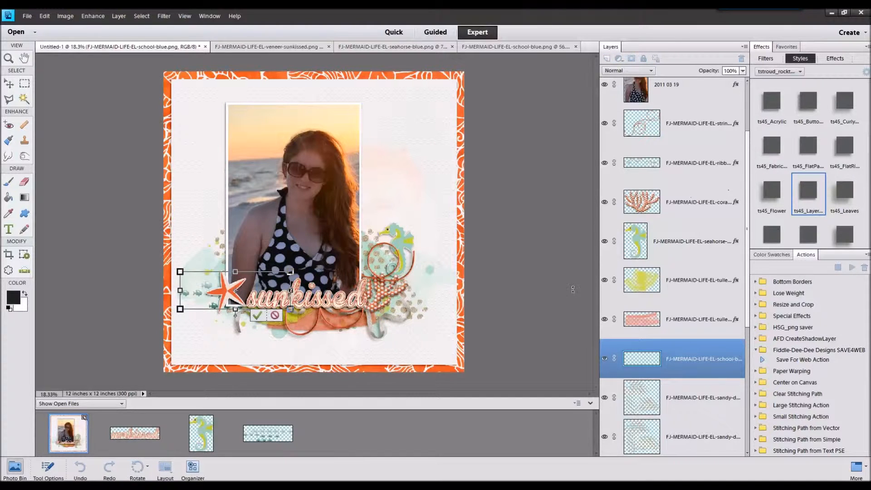
pyautogui.click(257, 315)
# Step: Apply the ts45_FlatPa... style to the school of fish and duplicate it to the photo's right side behind the coral
pyautogui.click(808, 145)
pyautogui.moveTo(207, 287); pyautogui.dragTo(339, 278)
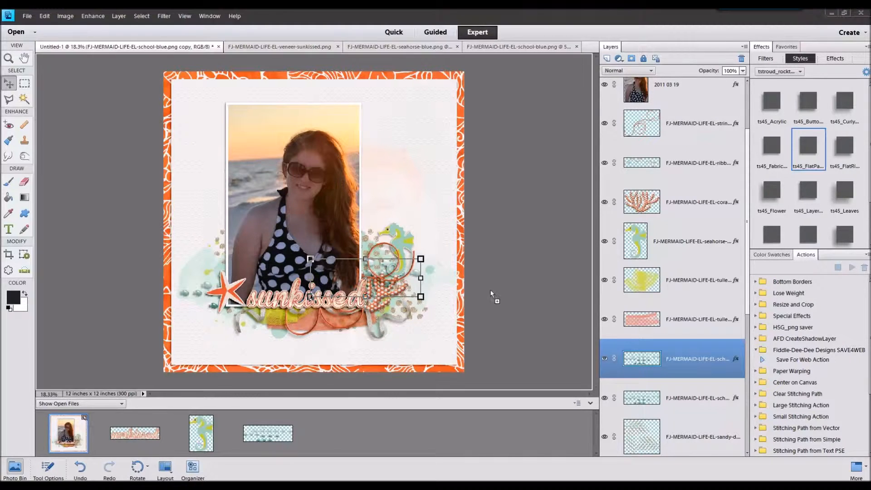
# Step: Open the sand dollar and place it scaled down beside the coral's lower-right edge with the ts45_Layer... style
pyautogui.moveTo(473, 380); pyautogui.dragTo(499, 400)
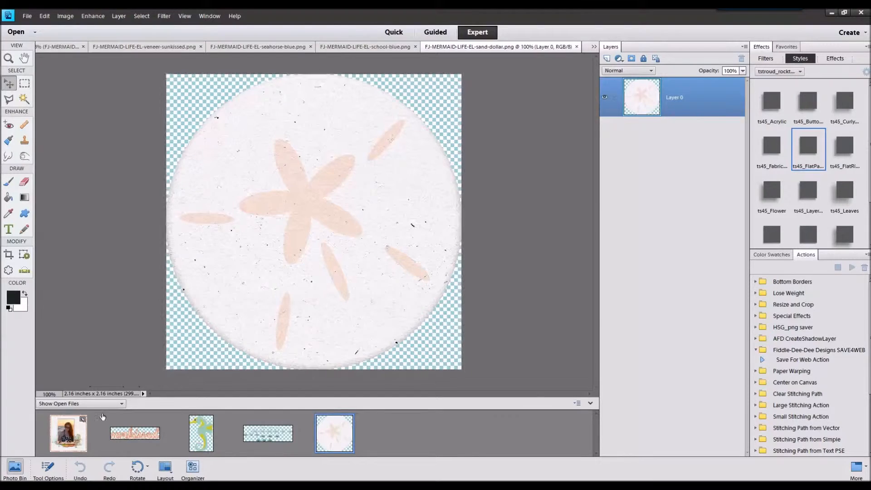
pyautogui.doubleClick(76, 428)
pyautogui.moveTo(328, 423); pyautogui.dragTo(390, 334)
pyautogui.doubleClick(807, 193)
pyautogui.moveTo(322, 210); pyautogui.dragTo(412, 306)
pyautogui.click(390, 335)
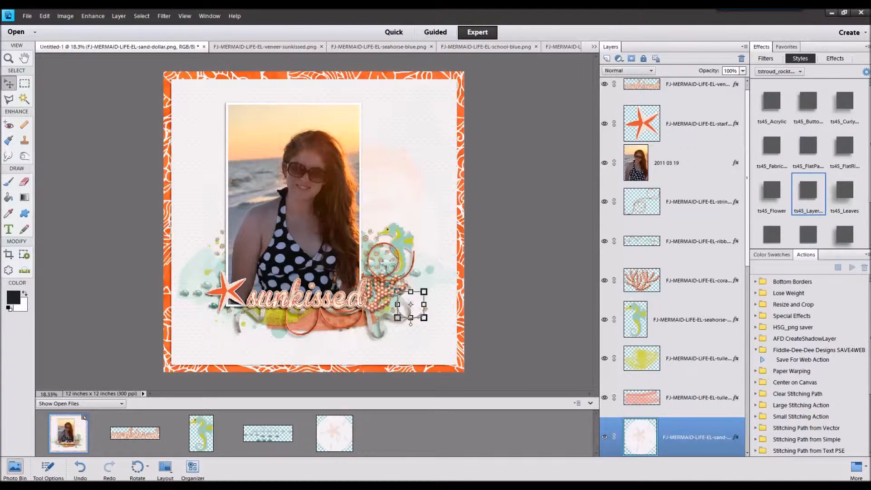
# Step: Open FJ-MERMAID-LIFE-EL-sandy-spot.png and add it directly above the sandy dots copy, positioned behind the lower part of the photo
pyautogui.moveTo(509, 409); pyautogui.dragTo(510, 403)
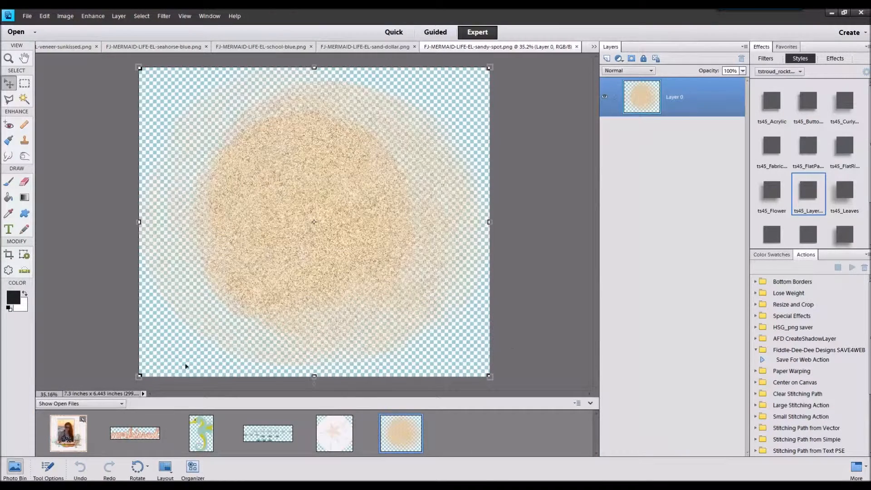
pyautogui.click(70, 432)
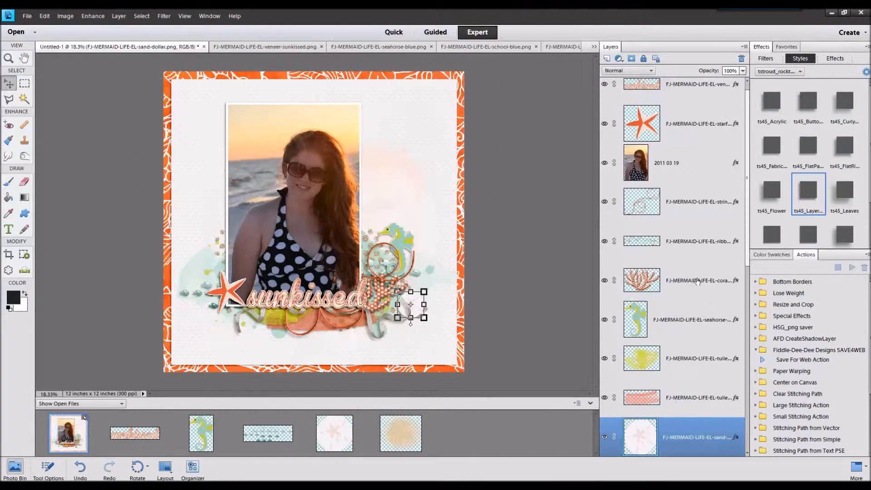
pyautogui.scroll(-3, 701, 300)
pyautogui.click(705, 367)
pyautogui.click(698, 400)
pyautogui.click(694, 433)
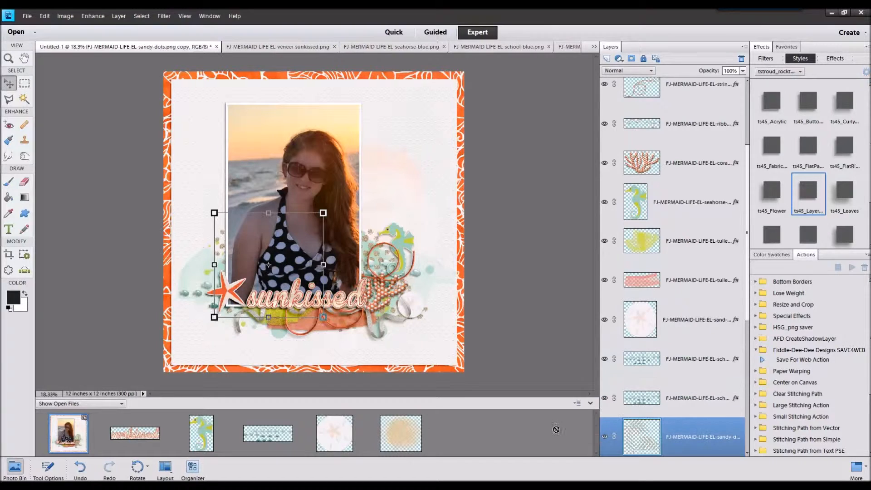
pyautogui.moveTo(400, 434); pyautogui.dragTo(313, 214)
pyautogui.moveTo(358, 266); pyautogui.dragTo(292, 267)
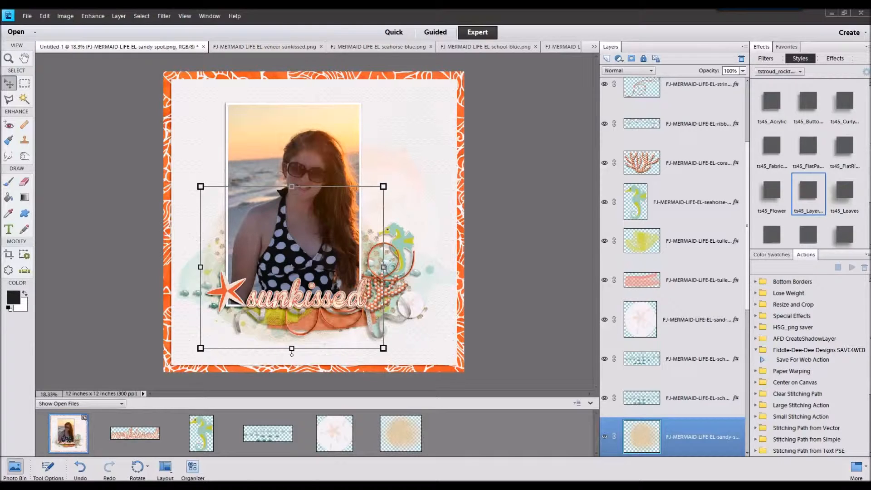
# Step: Open FJ-MERMAID-LIFE-EL-flower-white.png and close the element files already used
pyautogui.moveTo(564, 407); pyautogui.dragTo(555, 417)
pyautogui.click(132, 431)
pyautogui.rightClick(392, 448)
pyautogui.click(408, 343)
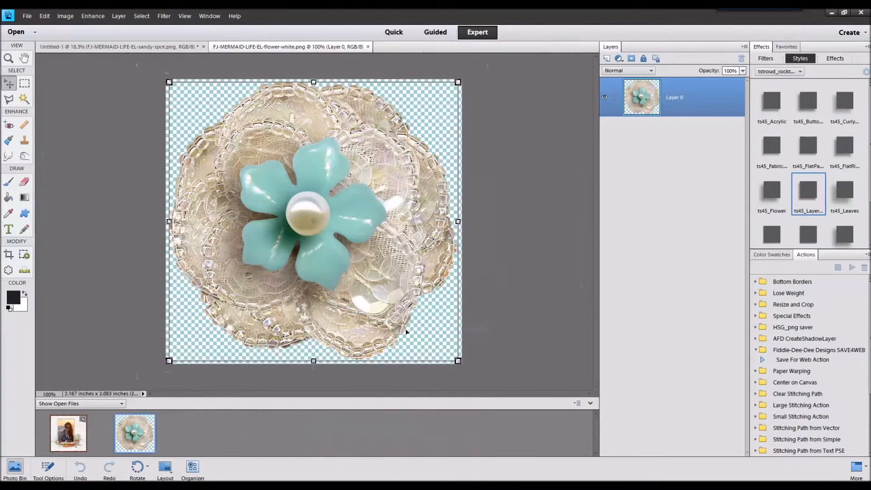
# Step: Add the white flower as the top layer beside the photo's lower-left edge, apply the ts45_Flower style and scale it down
pyautogui.click(68, 431)
pyautogui.scroll(10, 672, 227)
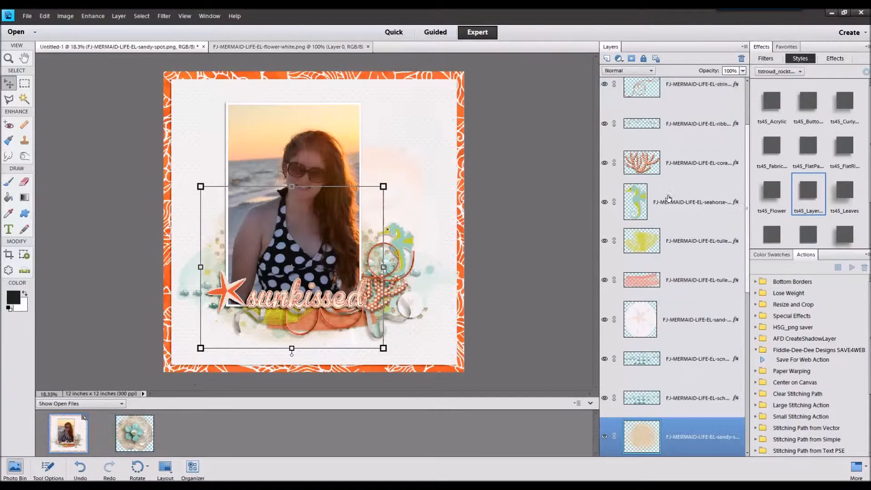
pyautogui.click(677, 111)
pyautogui.moveTo(143, 428); pyautogui.dragTo(199, 266)
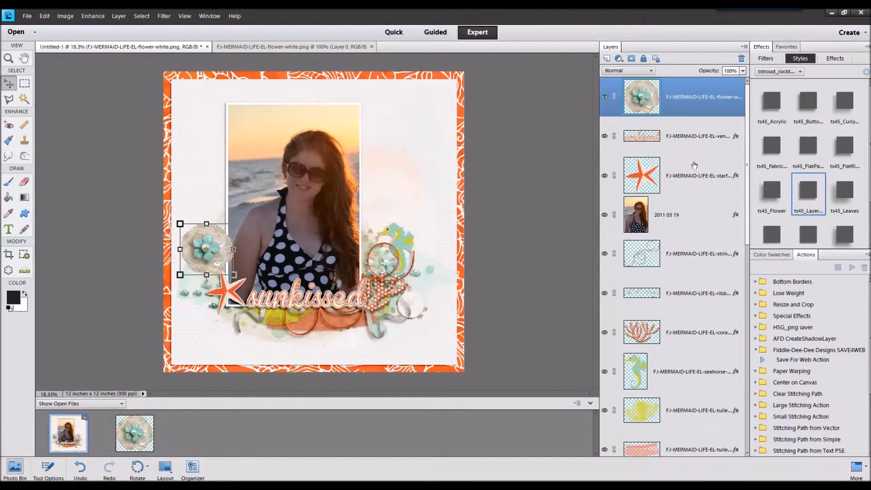
pyautogui.click(771, 195)
pyautogui.moveTo(234, 223); pyautogui.dragTo(221, 237)
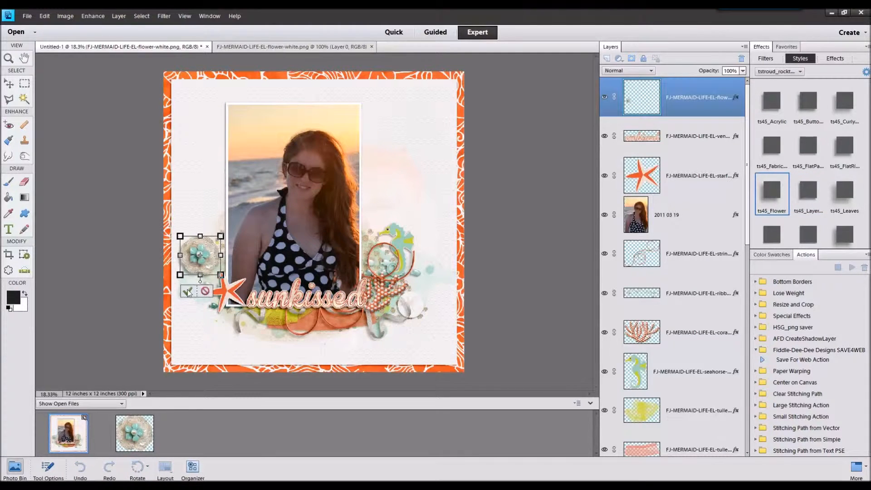
pyautogui.click(188, 292)
# Step: Scale down the orange starfish and position it beside the white flower, overlapping the photo's lower-left edge
pyautogui.click(229, 290)
pyautogui.moveTo(247, 270)
pyautogui.mouseDown()
pyautogui.moveTo(238, 279)
pyautogui.moveTo(238, 262)
pyautogui.mouseUp()
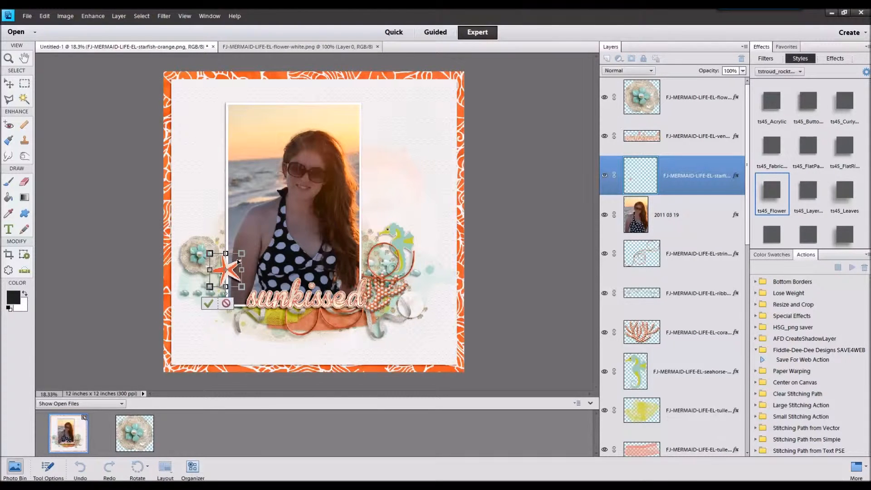
pyautogui.click(208, 303)
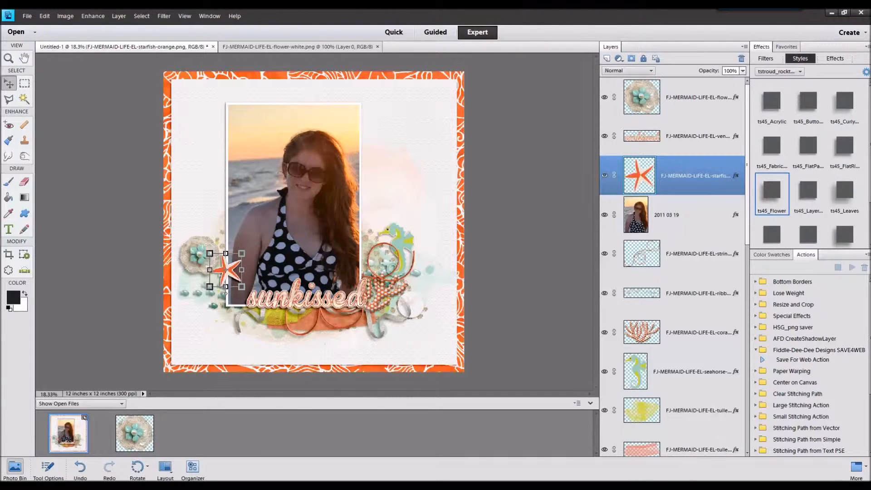
# Step: Open FJ-MERMAID-LIFE-EL-flower-gem-white.png and place it scaled down below the end of the sunkissed title with the ts45_Layer... style
pyautogui.moveTo(449, 336); pyautogui.dragTo(474, 407)
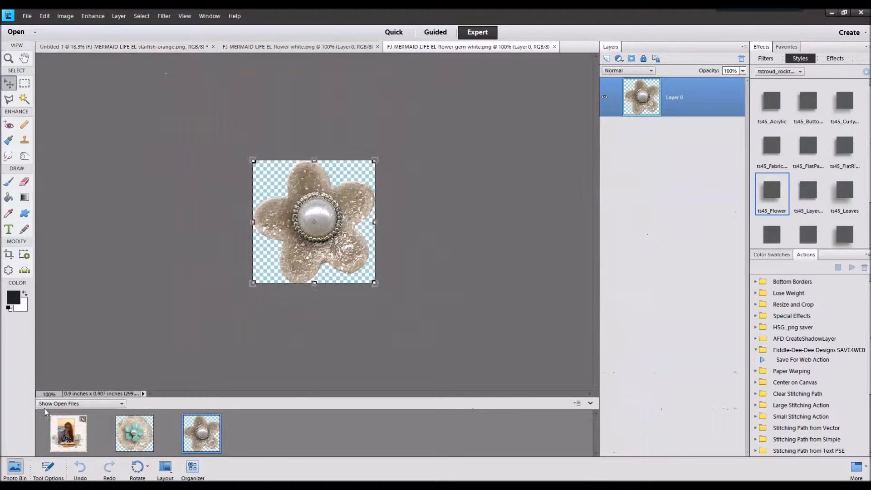
pyautogui.moveTo(45, 412); pyautogui.dragTo(59, 426)
pyautogui.moveTo(320, 228); pyautogui.dragTo(405, 295)
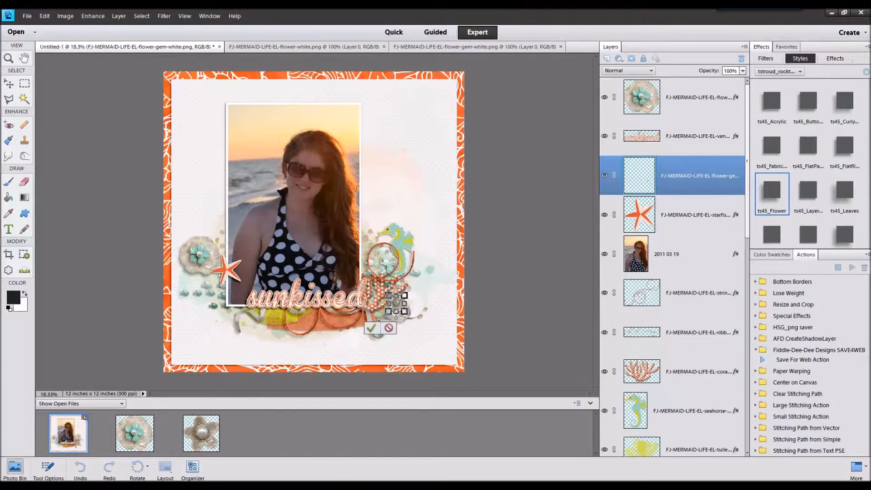
pyautogui.click(371, 328)
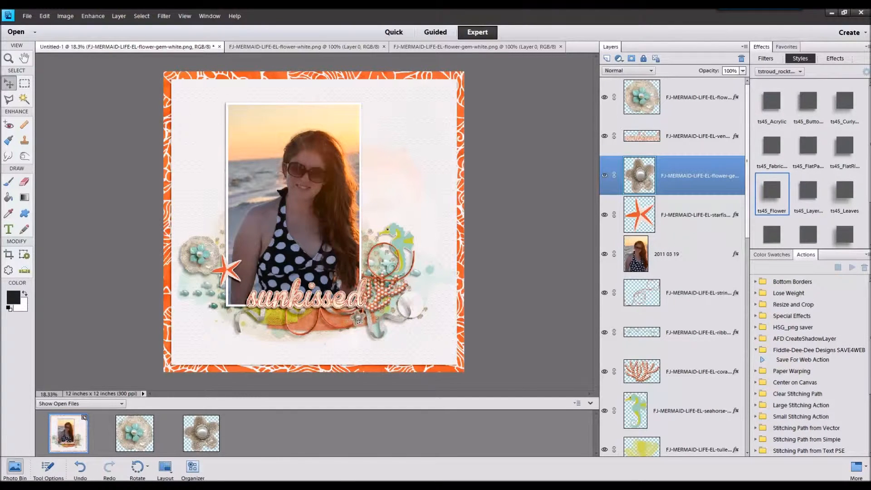
pyautogui.click(808, 193)
# Step: Open FJ-MERMAID-LIFE-EL-flower-gem-green.png and place it just below the white flower, left of the photo, with the ts45_Layer... style
pyautogui.moveTo(870, 181); pyautogui.dragTo(414, 416)
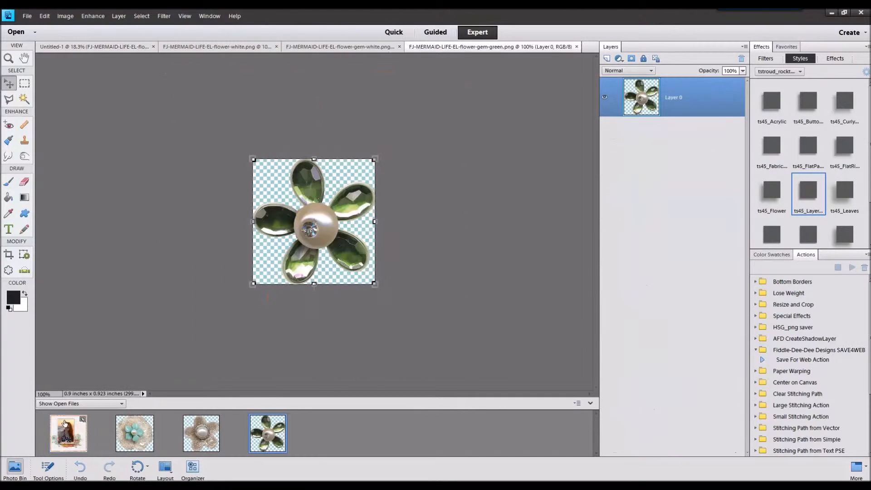
pyautogui.doubleClick(81, 429)
pyautogui.moveTo(259, 435); pyautogui.dragTo(212, 272)
pyautogui.click(178, 309)
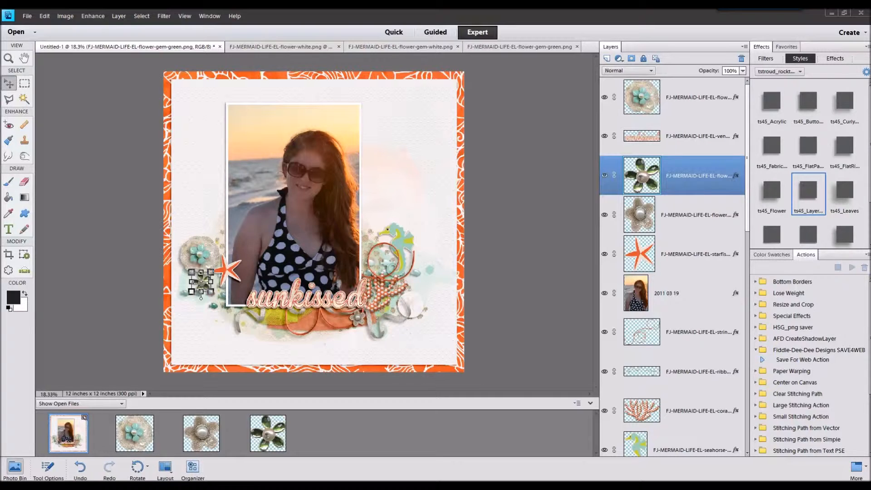
# Step: Open FJ-MERMAID-LIFE-EL-charm-ship-wheel.png and place it at the photo's lower-right edge above the coral with the ts45_Layer... style
pyautogui.moveTo(471, 305); pyautogui.dragTo(442, 414)
pyautogui.moveTo(82, 418); pyautogui.dragTo(59, 445)
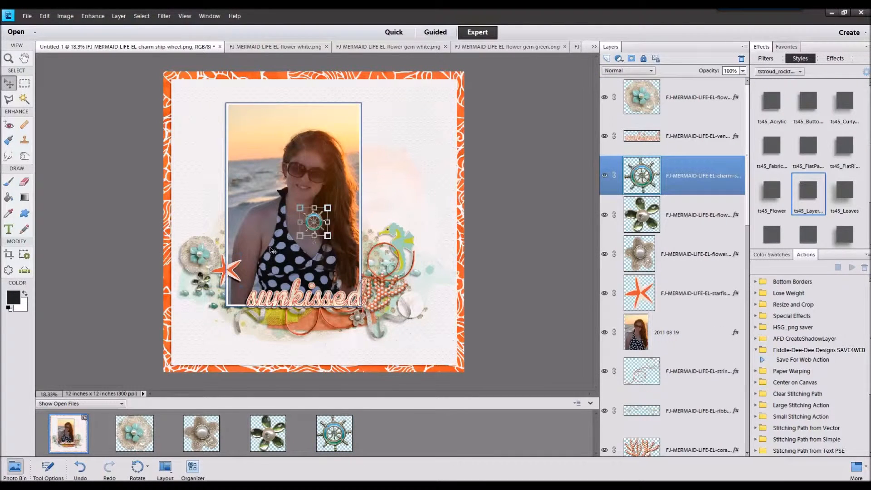
pyautogui.moveTo(321, 227); pyautogui.dragTo(378, 278)
pyautogui.moveTo(380, 265); pyautogui.dragTo(378, 267)
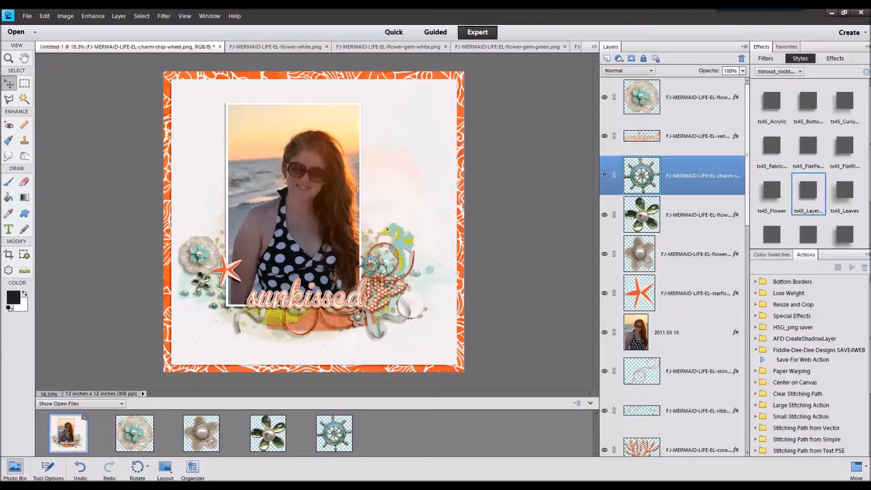
pyautogui.click(817, 184)
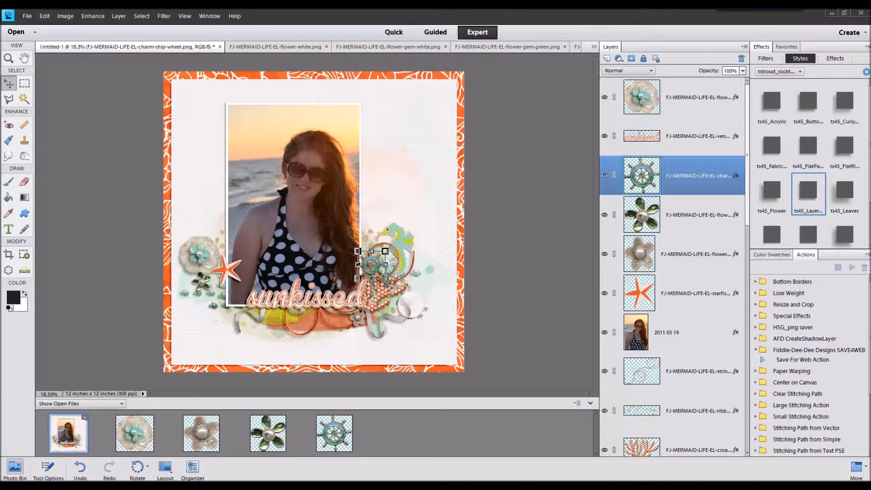
# Step: Open the SUN SAND SURF cork circle and place it scaled down over the sand dollar right of the coral with the ts45_Layer... style
pyautogui.moveTo(469, 387); pyautogui.dragTo(478, 429)
pyautogui.doubleClick(85, 424)
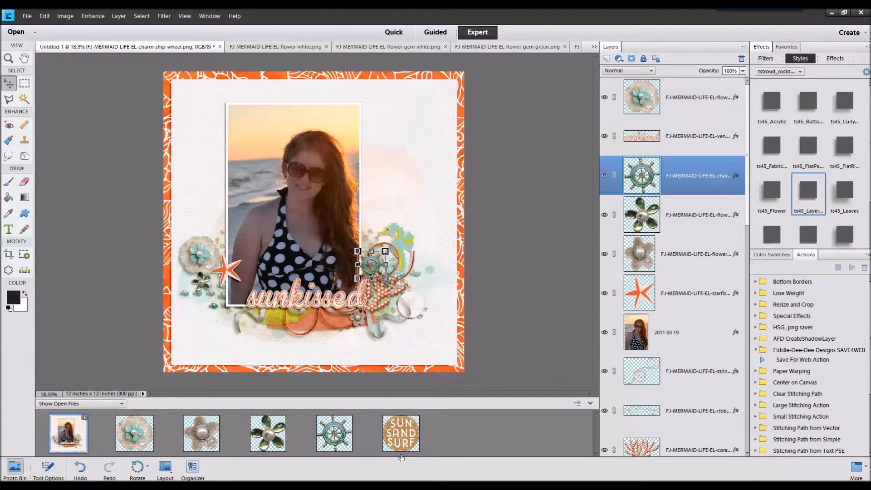
pyautogui.moveTo(391, 433); pyautogui.dragTo(393, 317)
pyautogui.doubleClick(806, 198)
pyautogui.moveTo(340, 197); pyautogui.dragTo(419, 306)
pyautogui.click(396, 338)
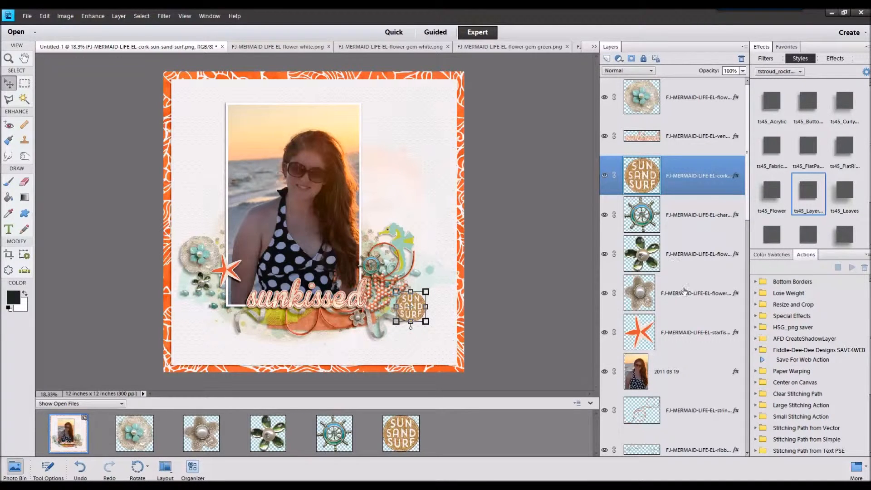
# Step: Move the sand dollar from behind the cork circle to the photo's lower-left corner, just below the starfish
pyautogui.scroll(-4, 663, 292)
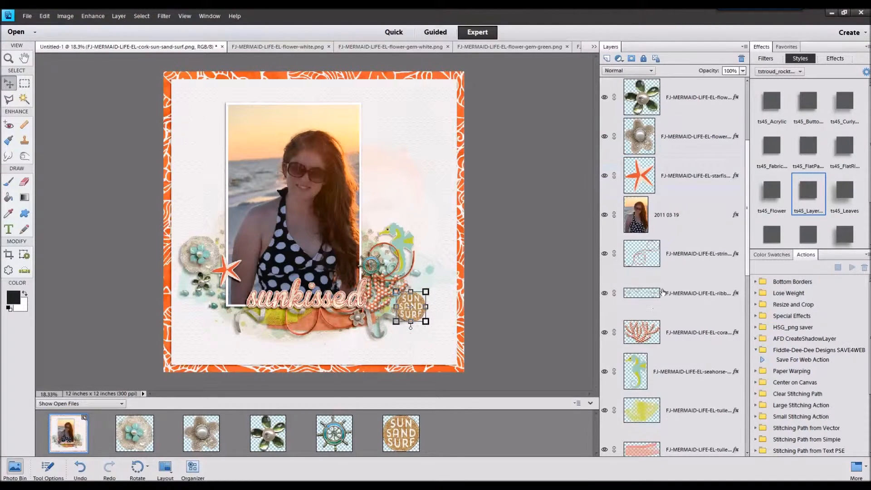
pyautogui.scroll(-4, 663, 292)
pyautogui.click(672, 338)
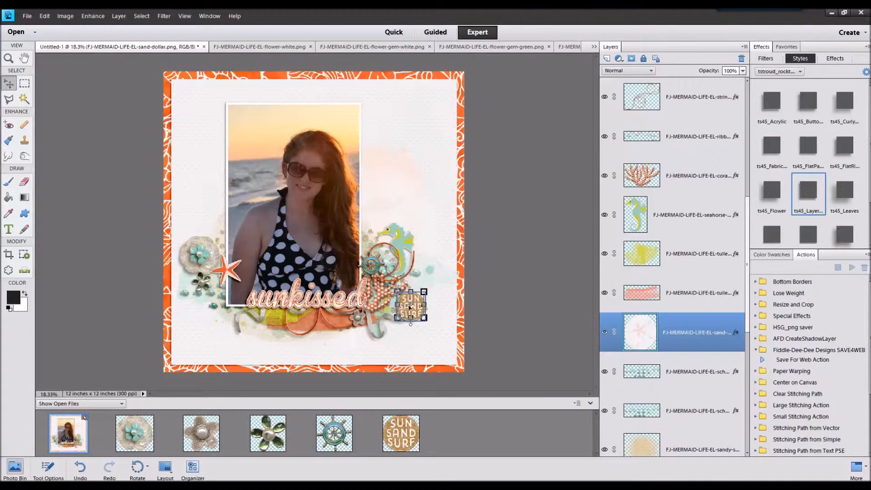
pyautogui.click(216, 289)
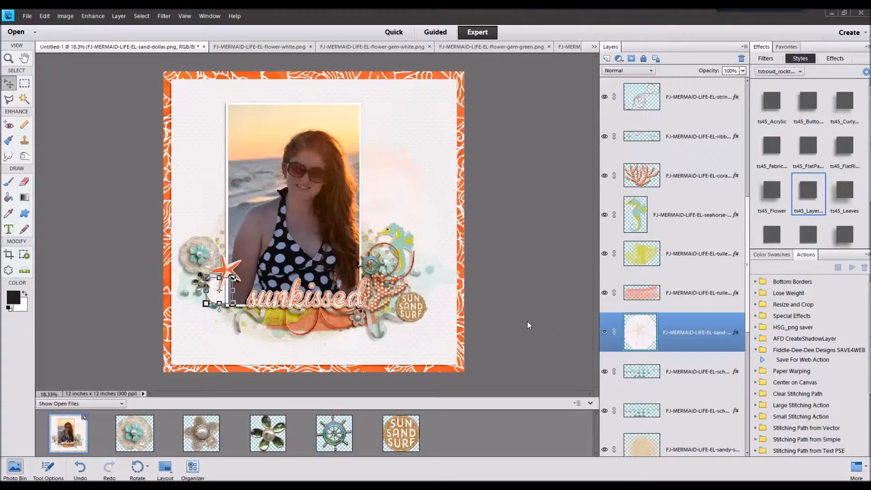
# Step: Close the element files already used and open FJ-MERMAID-LIFE-EL-string-blue.png
pyautogui.doubleClick(131, 437)
pyautogui.keyDown('shift'); pyautogui.click(398, 436); pyautogui.keyUp('shift')
pyautogui.rightClick(398, 435)
pyautogui.click(414, 313)
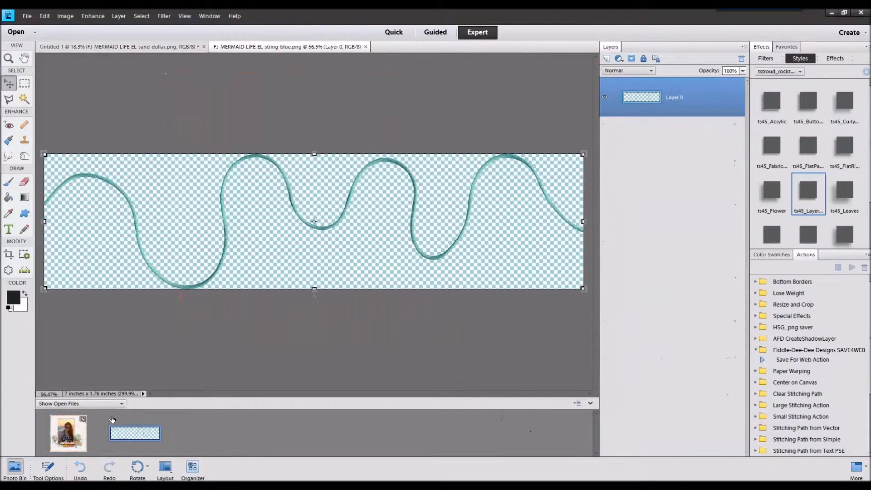
# Step: Add the blue string with a shadow style along the photo's bottom edge and move its layer above the yellow tulle
pyautogui.doubleClick(82, 422)
pyautogui.moveTo(134, 430); pyautogui.dragTo(287, 309)
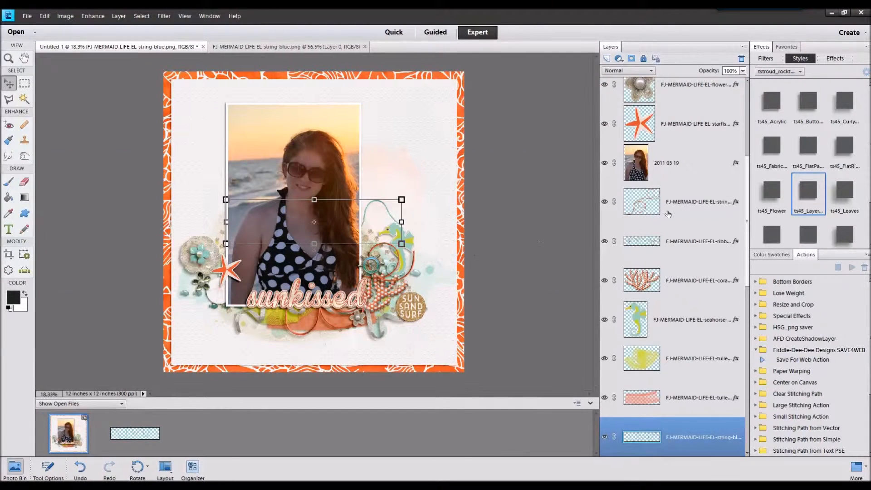
pyautogui.click(841, 232)
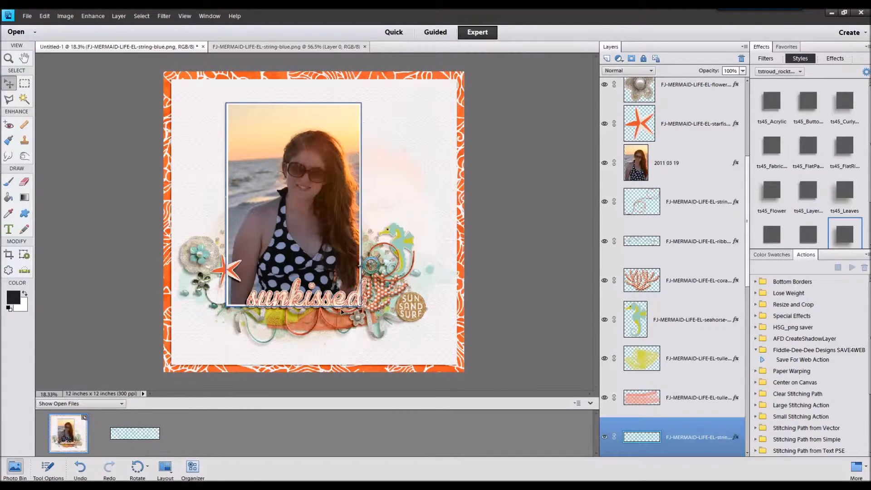
pyautogui.moveTo(685, 437); pyautogui.dragTo(677, 359)
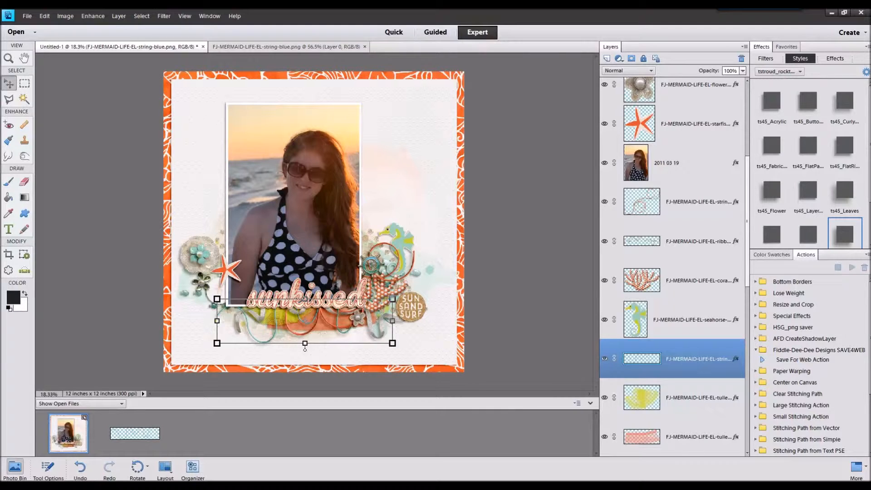
pyautogui.moveTo(374, 337); pyautogui.dragTo(369, 412)
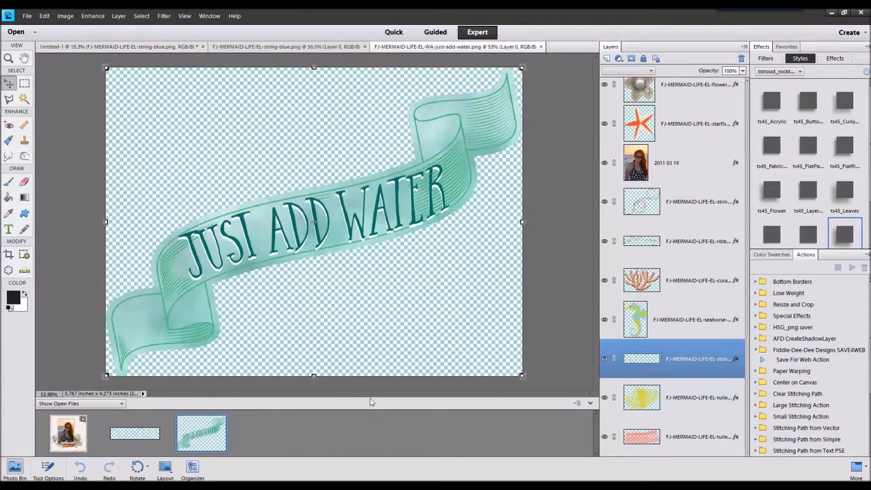
pyautogui.rightClick(217, 430)
pyautogui.click(232, 309)
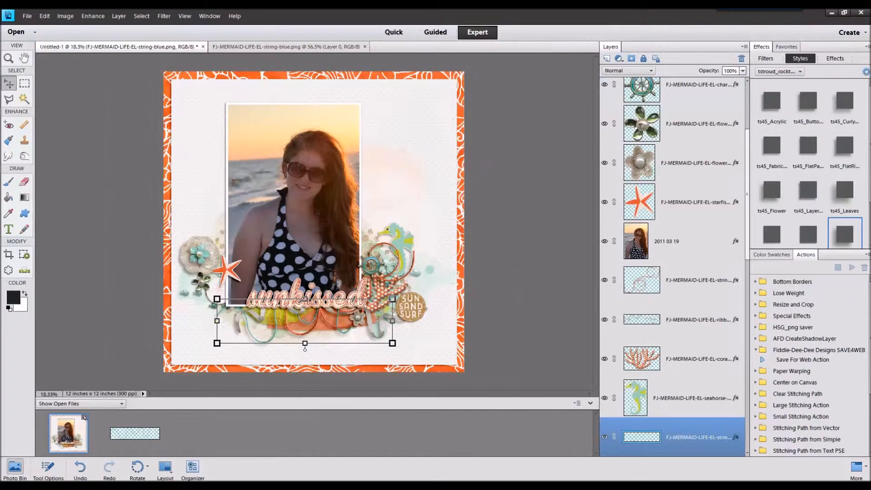
# Step: Try the FJ-MERMAID-LIFE-EL-WA-sandy-toes.png word art scaled down below the sunkissed title, and delete its layer
pyautogui.moveTo(456, 338); pyautogui.dragTo(453, 429)
pyautogui.doubleClick(83, 421)
pyautogui.moveTo(200, 430); pyautogui.dragTo(269, 302)
pyautogui.moveTo(370, 215); pyautogui.dragTo(383, 305)
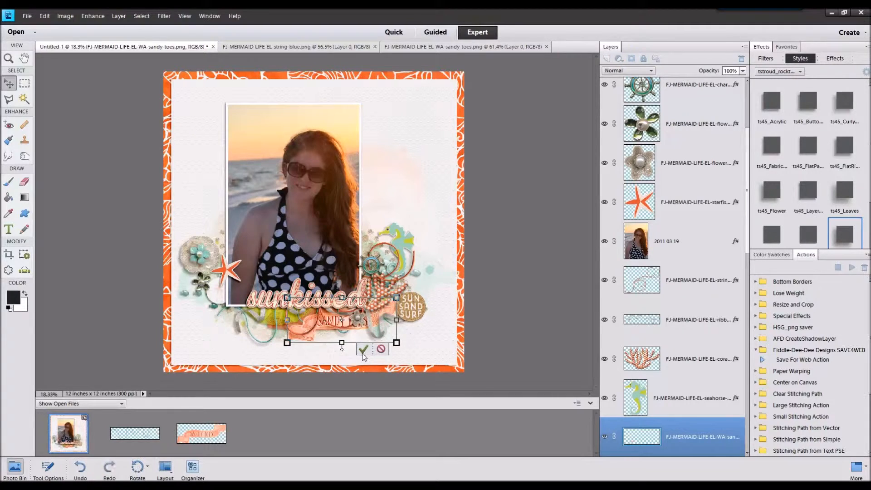
pyautogui.click(364, 352)
pyautogui.rightClick(655, 422)
pyautogui.click(677, 282)
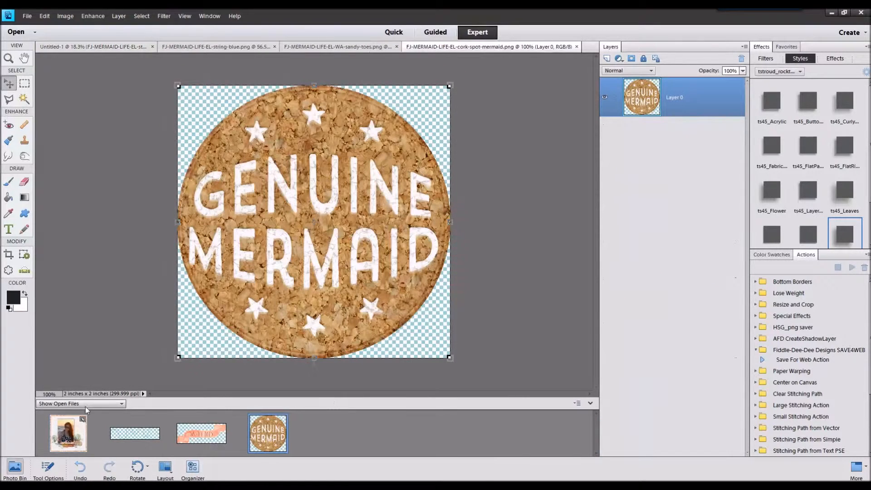
# Step: Place the GENUINE MERMAID cork circle scaled down below the starfish, layered directly above the photo, with the ts45_Layer... style
pyautogui.click(51, 427)
pyautogui.moveTo(252, 441); pyautogui.dragTo(240, 309)
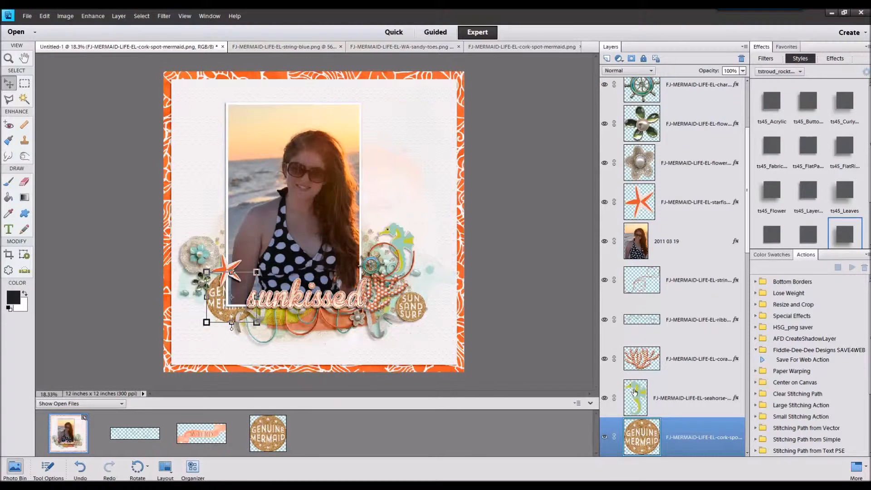
pyautogui.moveTo(666, 438); pyautogui.dragTo(674, 245)
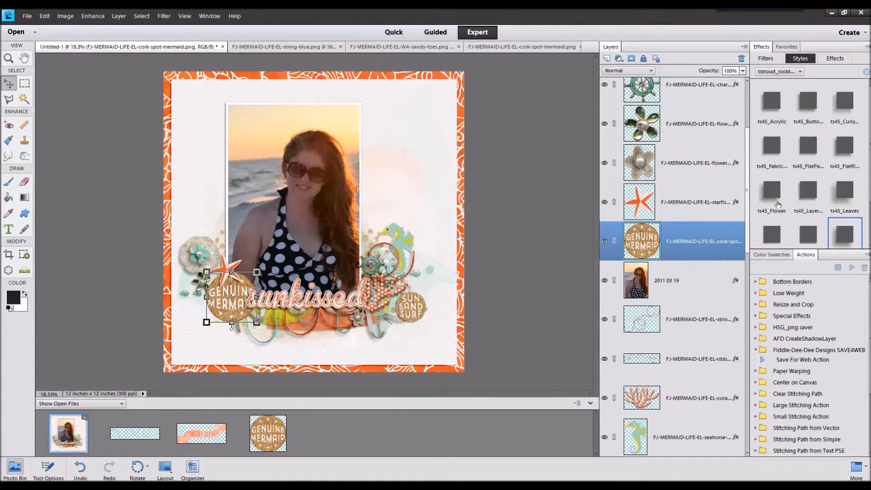
pyautogui.moveTo(258, 273); pyautogui.dragTo(239, 288)
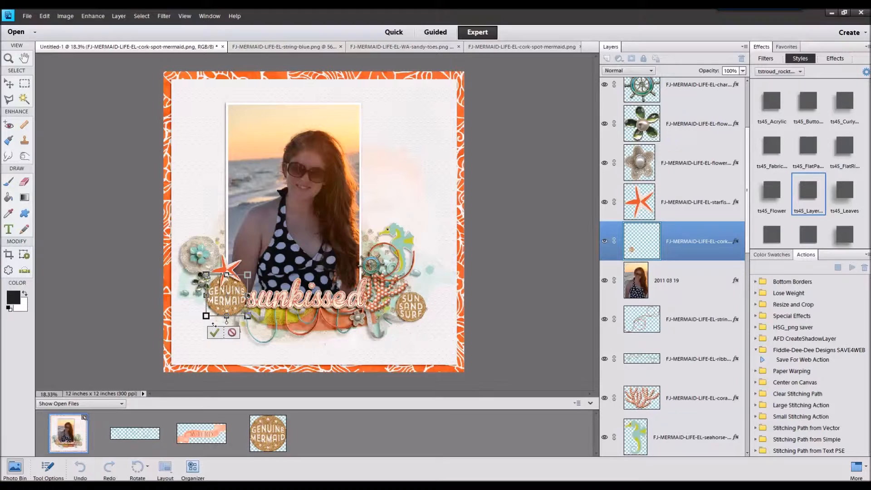
pyautogui.click(214, 333)
# Step: Move the sand dollar to the area below the photo's lower-right corner, behind the tulle and strings
pyautogui.click(277, 335)
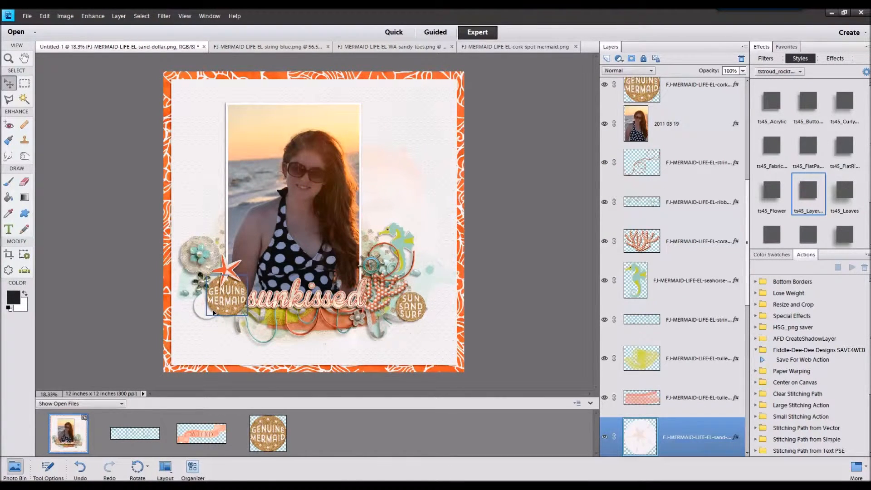
pyautogui.moveTo(264, 325); pyautogui.dragTo(345, 331)
# Step: Open FJ-MERMAID-LIFE-EL-button-white.png and place it at the GENUINE MERMAID cork's lower-left edge with the ts45_FlatPa... style
pyautogui.moveTo(347, 420); pyautogui.dragTo(296, 346)
pyautogui.doubleClick(74, 429)
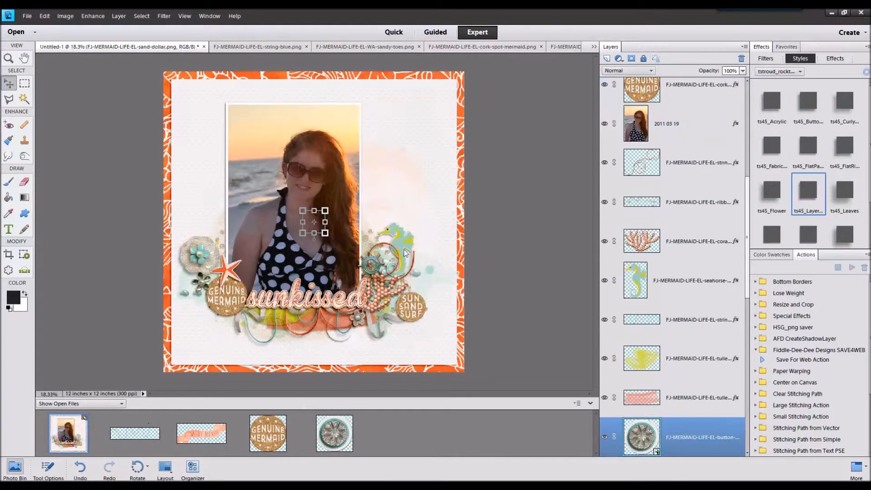
pyautogui.moveTo(312, 225); pyautogui.dragTo(199, 310)
pyautogui.doubleClick(798, 200)
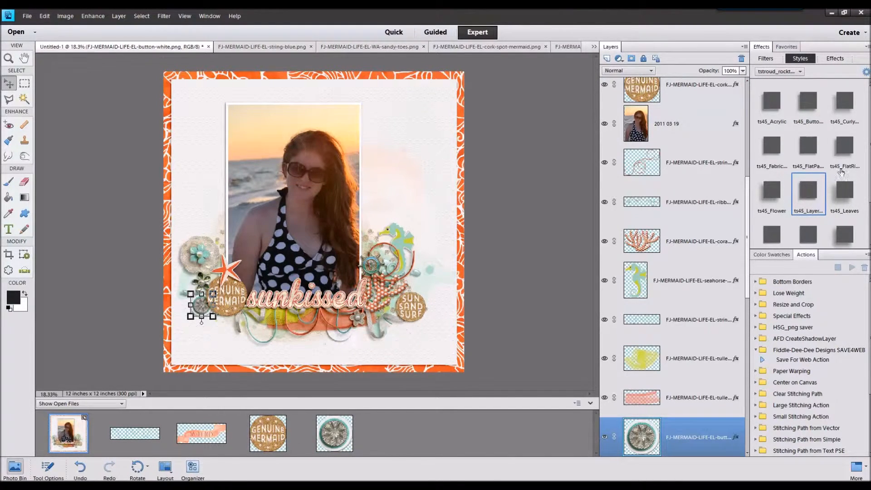
pyautogui.doubleClick(808, 146)
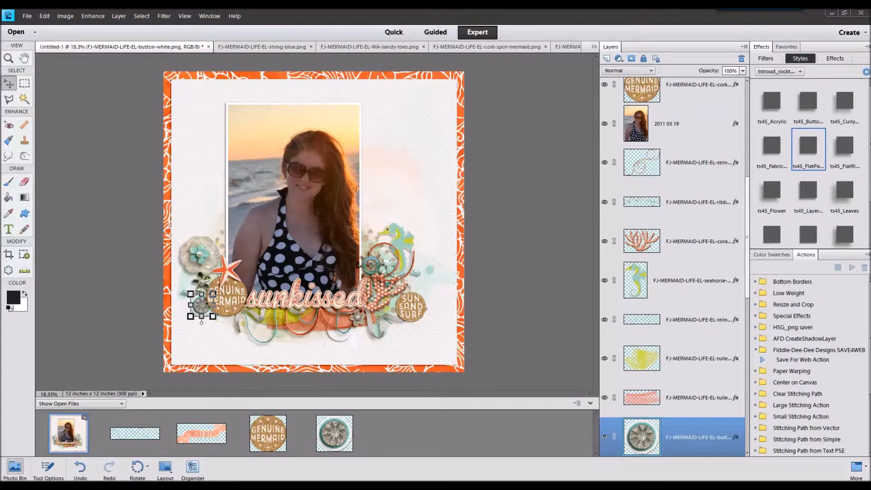
# Step: Open FJ-MERMAID-LIFE-EL-button-blue.png and place it beside the seahorse's right edge with the ts45_FlatPa... style
pyautogui.moveTo(408, 409); pyautogui.dragTo(431, 251)
pyautogui.doubleClick(83, 428)
pyautogui.click(390, 283)
pyautogui.click(809, 148)
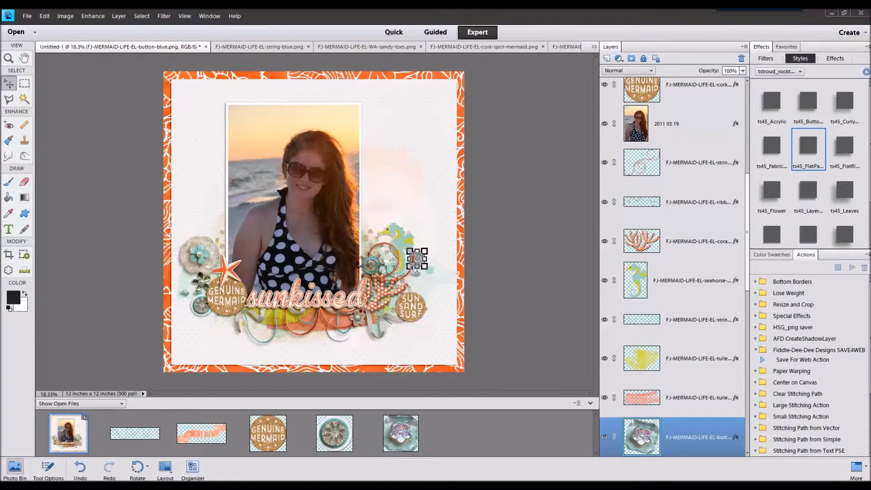
# Step: Open FJ-MERMAID-LIFE-EL-WA-mermaid-kisses.png and place it scaled down just below the tulle, under the sunkissed title
pyautogui.moveTo(530, 369); pyautogui.dragTo(524, 414)
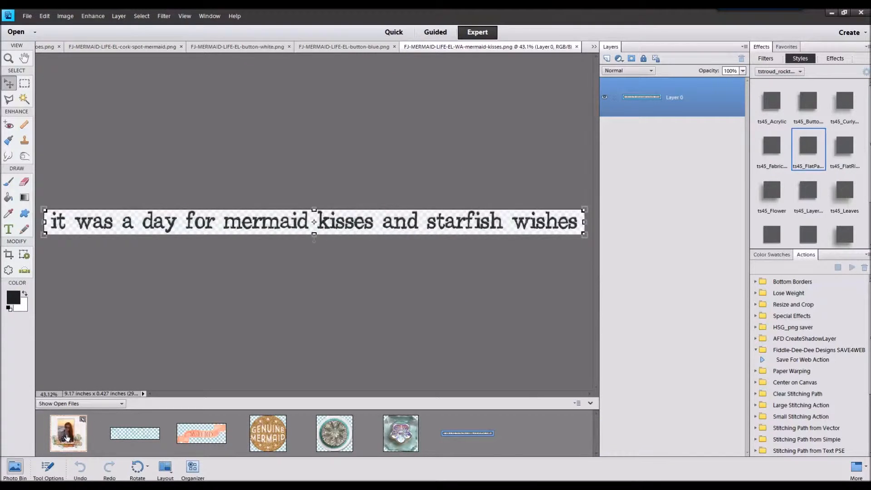
pyautogui.doubleClick(66, 438)
pyautogui.moveTo(460, 434); pyautogui.dragTo(291, 301)
pyautogui.moveTo(421, 222); pyautogui.dragTo(379, 335)
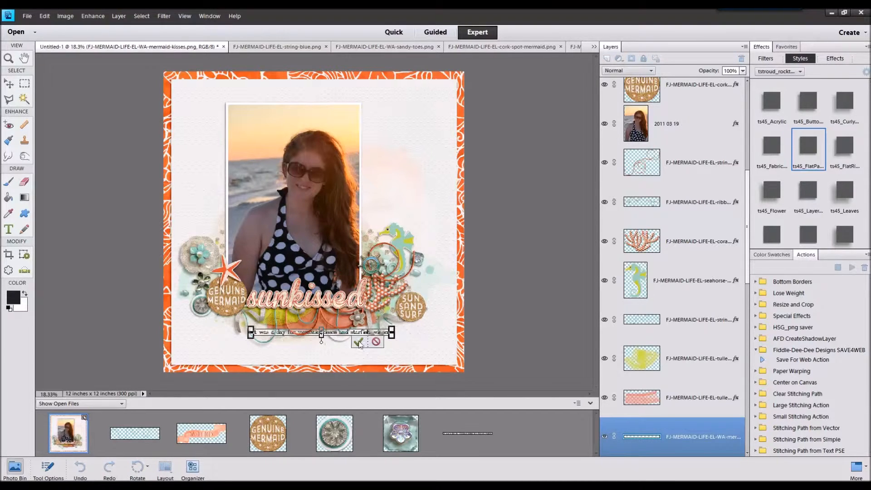
pyautogui.click(359, 342)
# Step: Apply a shadow style from the tstroud set to the mermaid-kisses word art and shift it slightly toward the GENUINE MERMAID cork
pyautogui.click(807, 200)
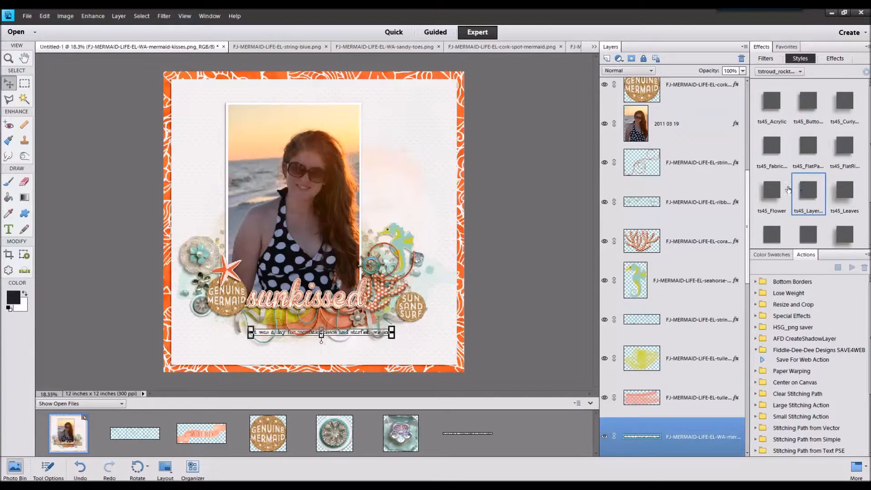
pyautogui.click(808, 234)
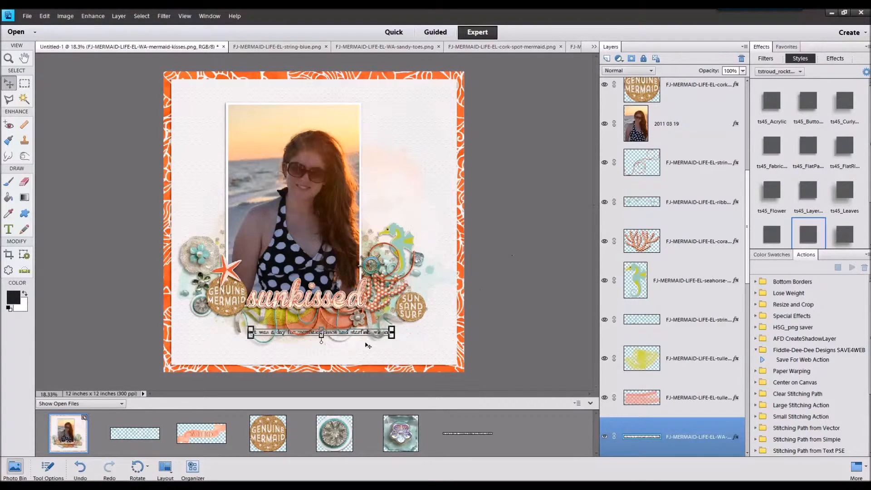
pyautogui.moveTo(364, 332)
pyautogui.mouseDown()
pyautogui.moveTo(318, 322)
pyautogui.moveTo(354, 331)
pyautogui.mouseUp()
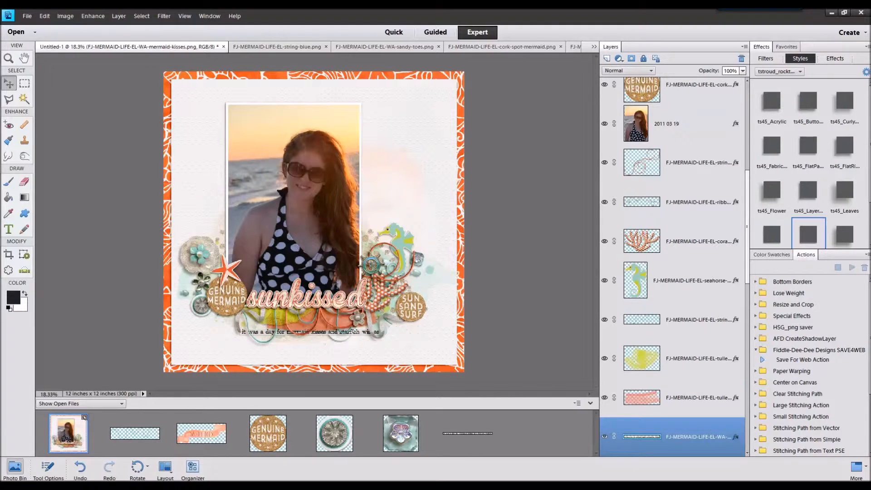
# Step: Tighten the cluster at the photo's lower-left corner by shifting the GENUINE MERMAID cork, orange starfish and white flower slightly
pyautogui.click(232, 309)
pyautogui.moveTo(232, 308); pyautogui.dragTo(234, 313)
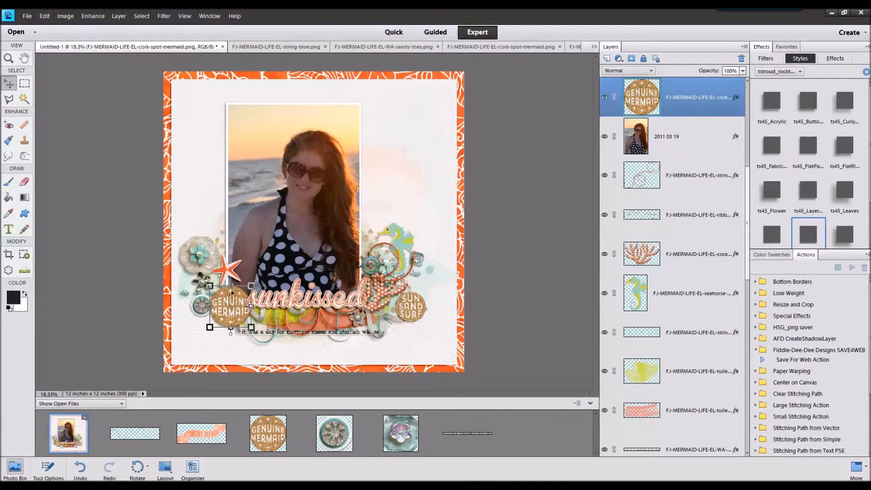
pyautogui.click(220, 267)
pyautogui.moveTo(212, 259); pyautogui.dragTo(221, 257)
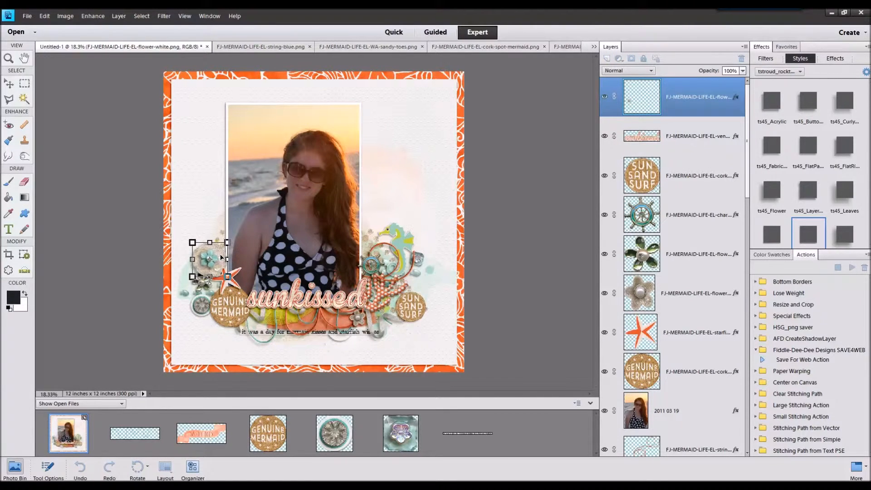
pyautogui.click(235, 278)
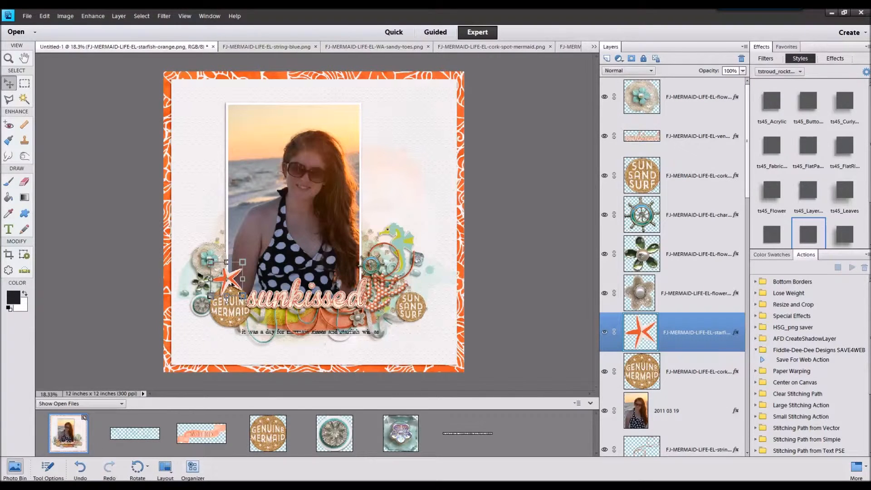
# Step: Move the white button to the white flower's lower-left edge and scale it down slightly
pyautogui.click(190, 273)
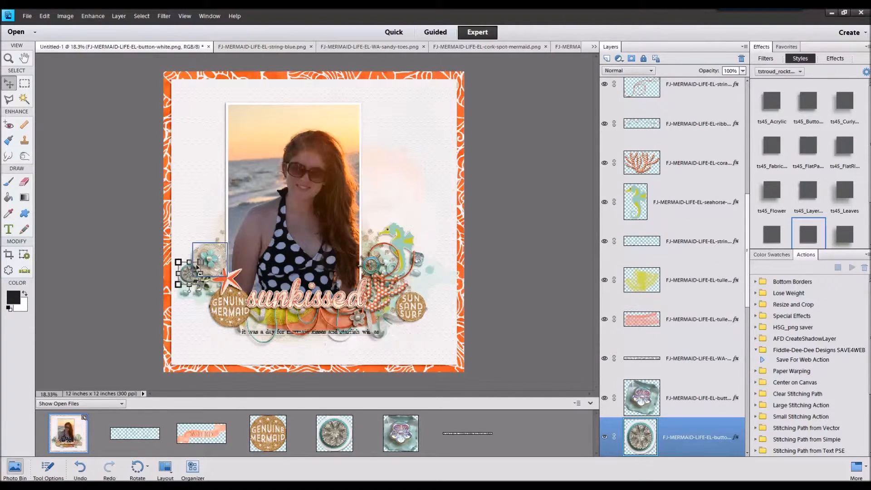
pyautogui.moveTo(199, 263); pyautogui.dragTo(198, 265)
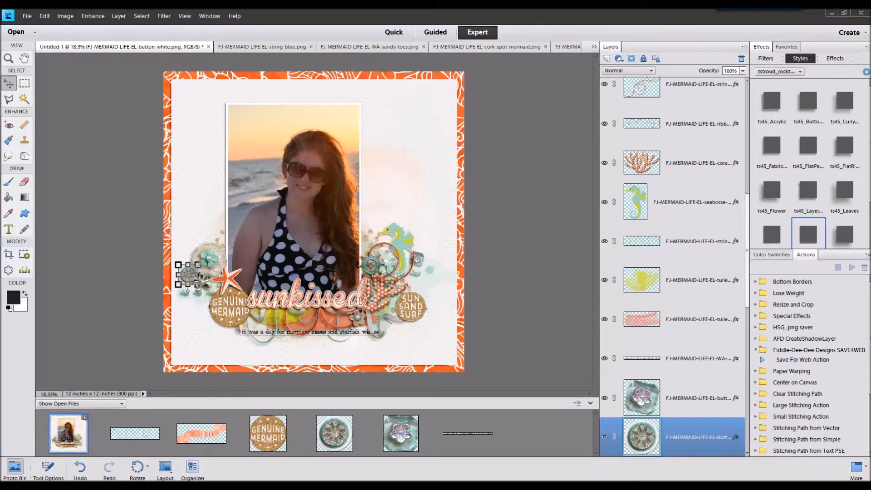
# Step: Open FJ-MERMAID-LIFE-EL-button-teal.png and place it scaled down beside the GENUINE MERMAID cork's left edge with the ts45_FlatPa... style
pyautogui.moveTo(870, 275); pyautogui.dragTo(542, 404)
pyautogui.doubleClick(74, 431)
pyautogui.moveTo(530, 433); pyautogui.dragTo(395, 276)
pyautogui.click(808, 146)
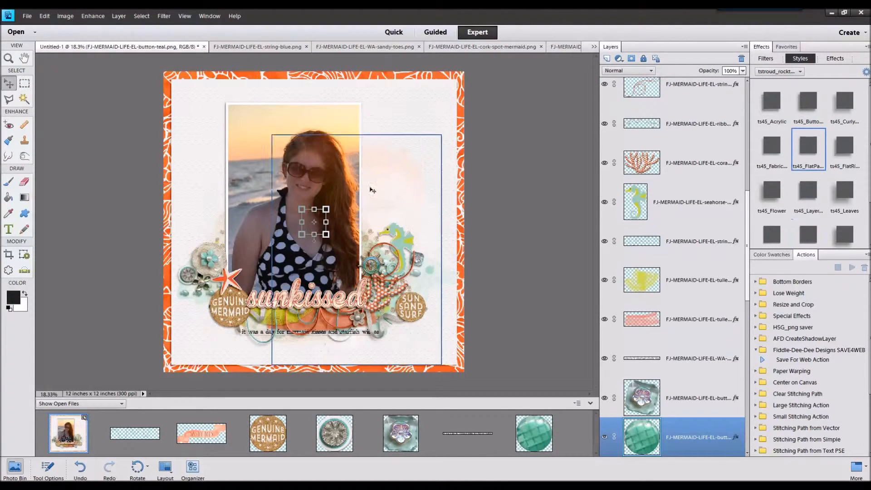
pyautogui.moveTo(239, 284); pyautogui.dragTo(204, 300)
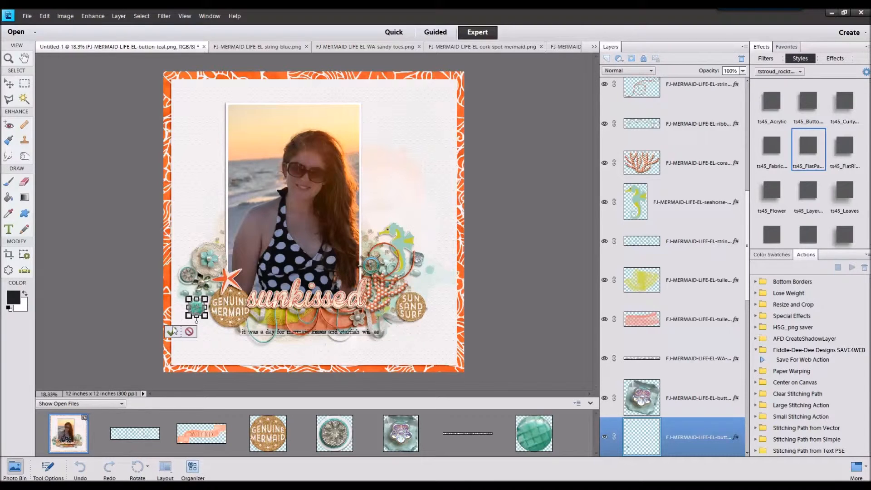
pyautogui.click(172, 331)
# Step: Open FJ-MERMAID-LIFE-PP-13.jpg and place it on the page directly above the orange background paper, beneath the white paper
pyautogui.click(518, 231)
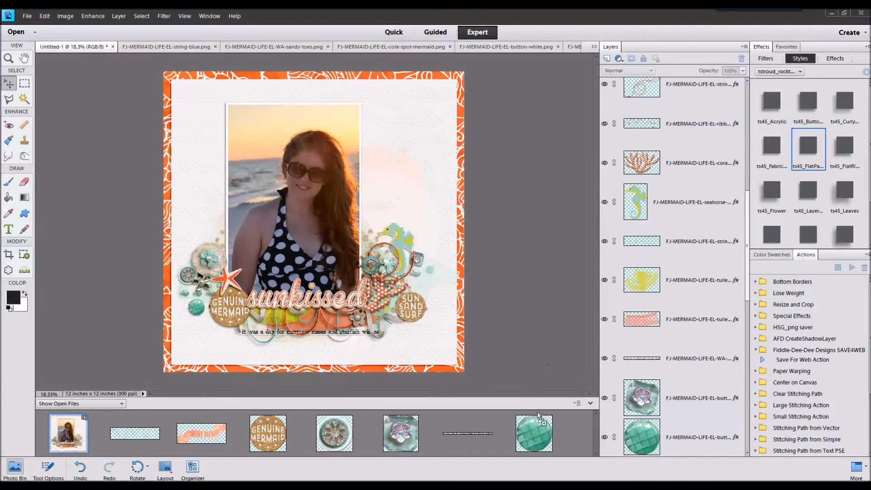
pyautogui.click(82, 436)
pyautogui.scroll(-10, 635, 385)
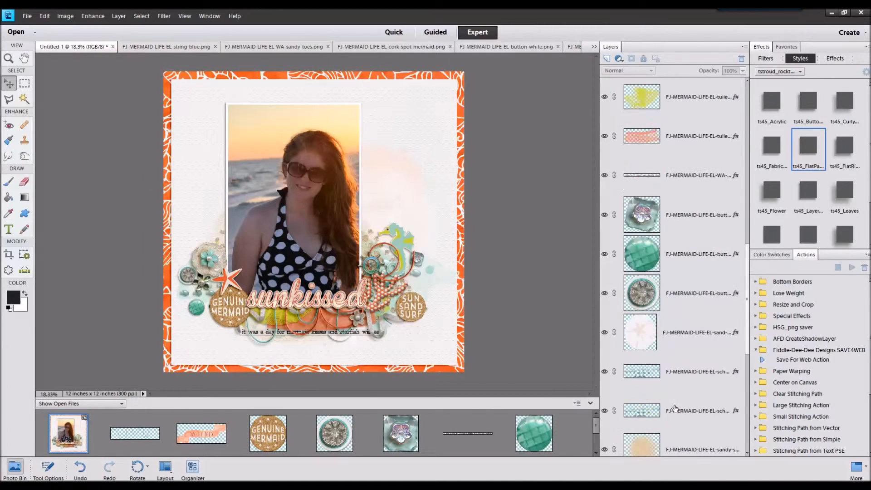
pyautogui.click(681, 398)
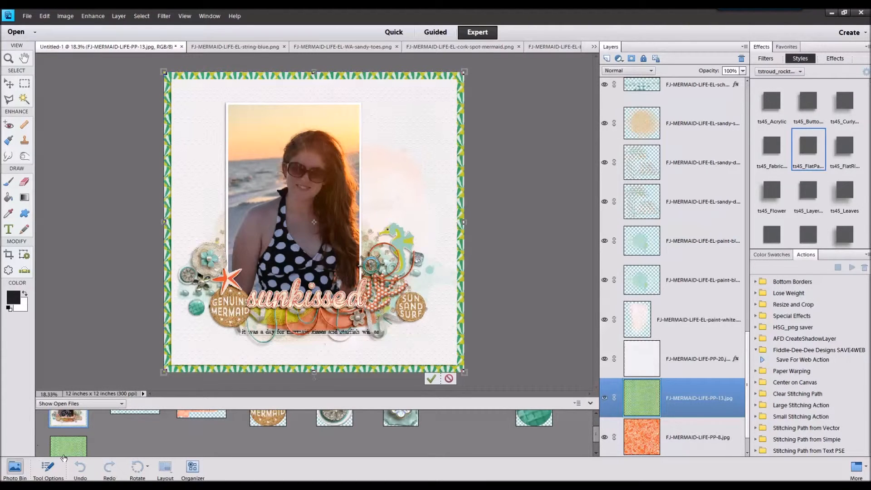
# Step: Scale the green patterned paper to 97% with constrained proportions
pyautogui.click(49, 467)
pyautogui.doubleClick(185, 417)
pyautogui.write('97')
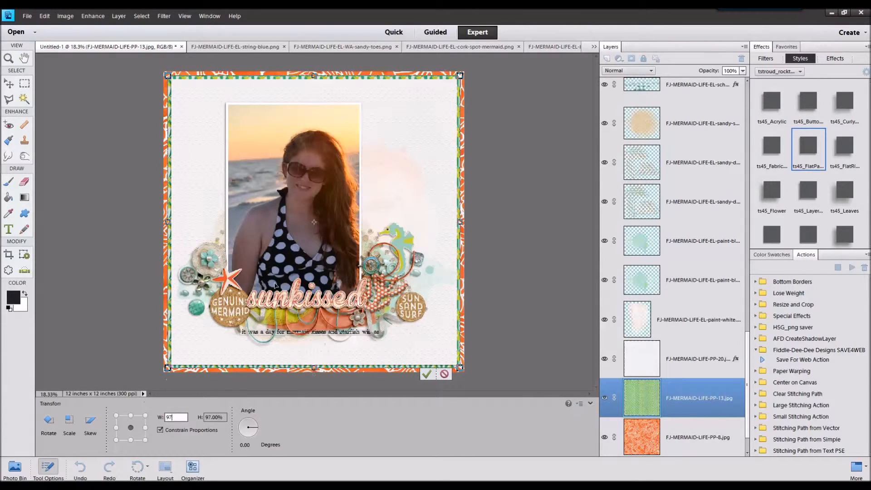
pyautogui.click(427, 374)
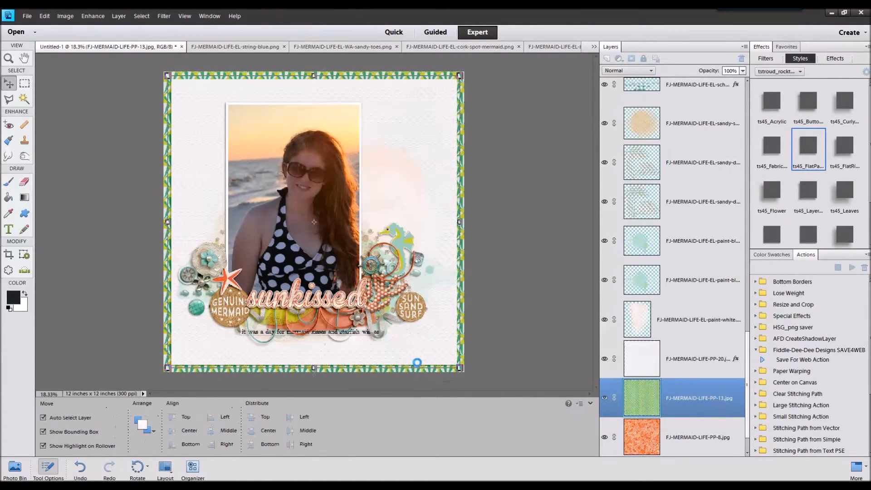
# Step: Apply the ts45_FlatPa... shadow style to the green patterned paper
pyautogui.keyDown('ctrl'); pyautogui.click(688, 359); pyautogui.keyUp('ctrl')
pyautogui.click(727, 390)
pyautogui.click(804, 158)
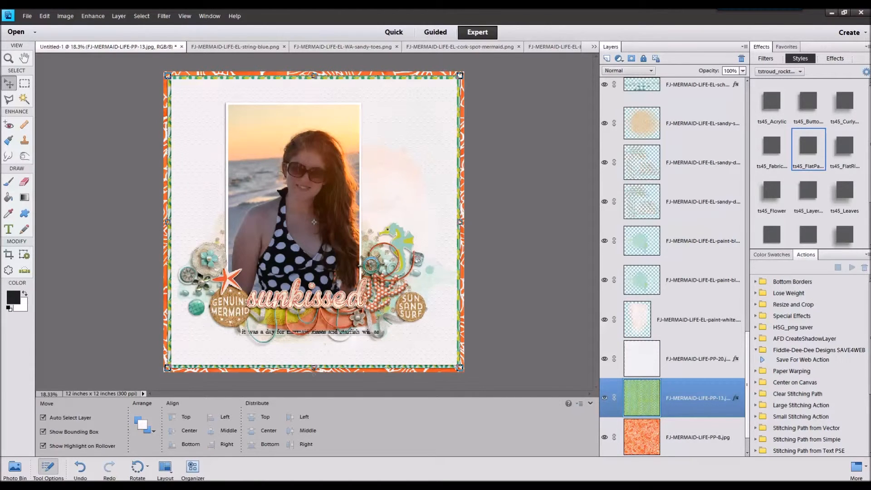